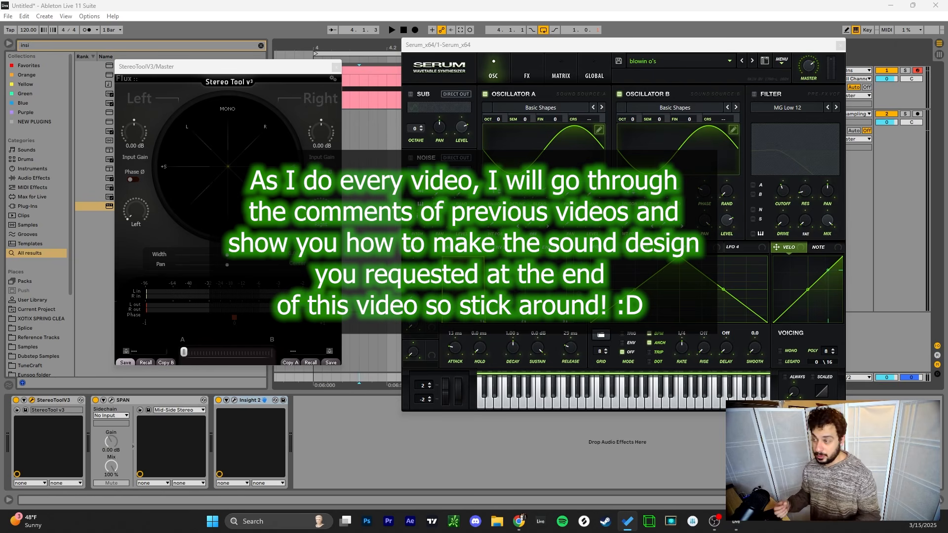
click(559, 45)
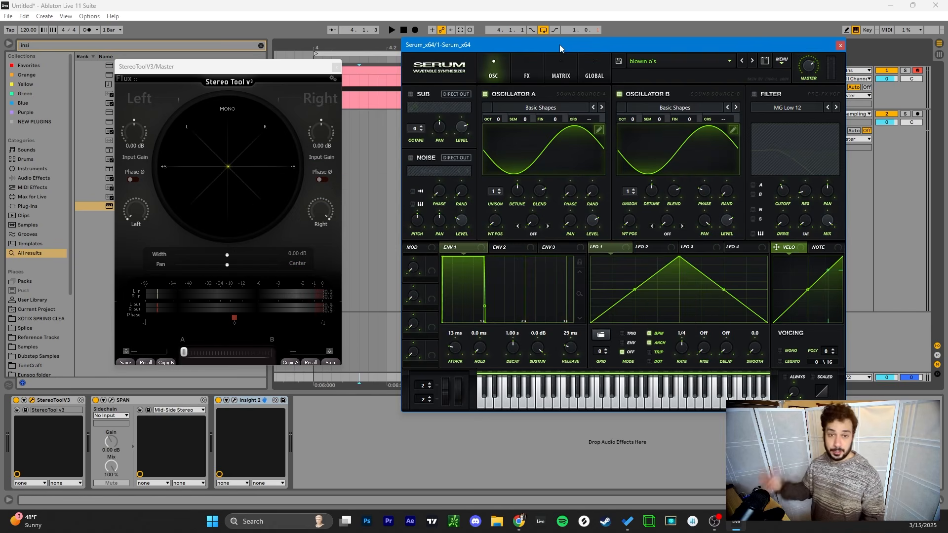
click(213, 68)
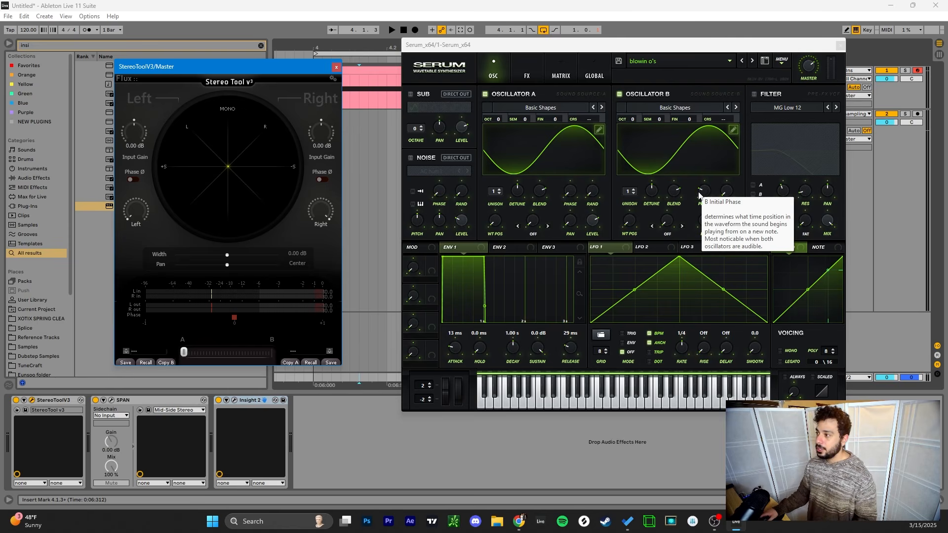
click(593, 226)
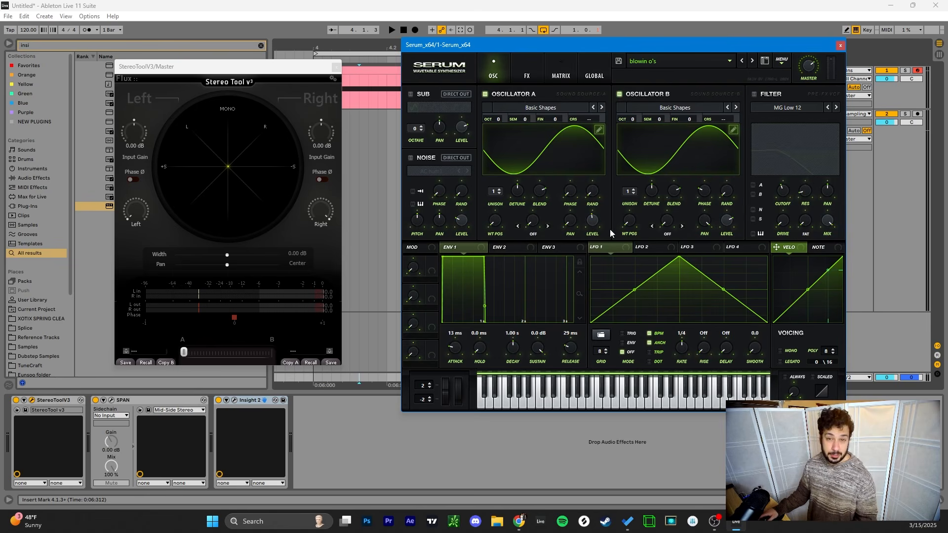
mouse_move(591, 223)
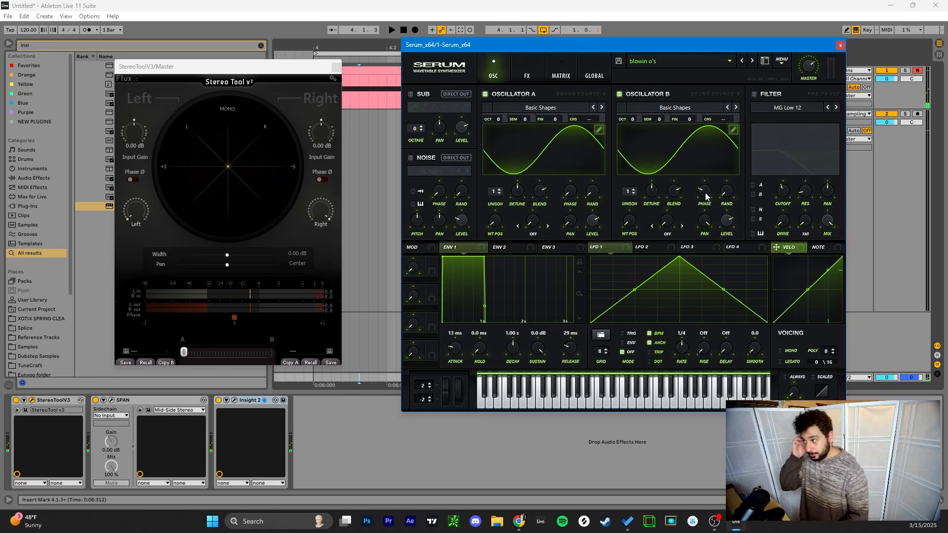
click(525, 72)
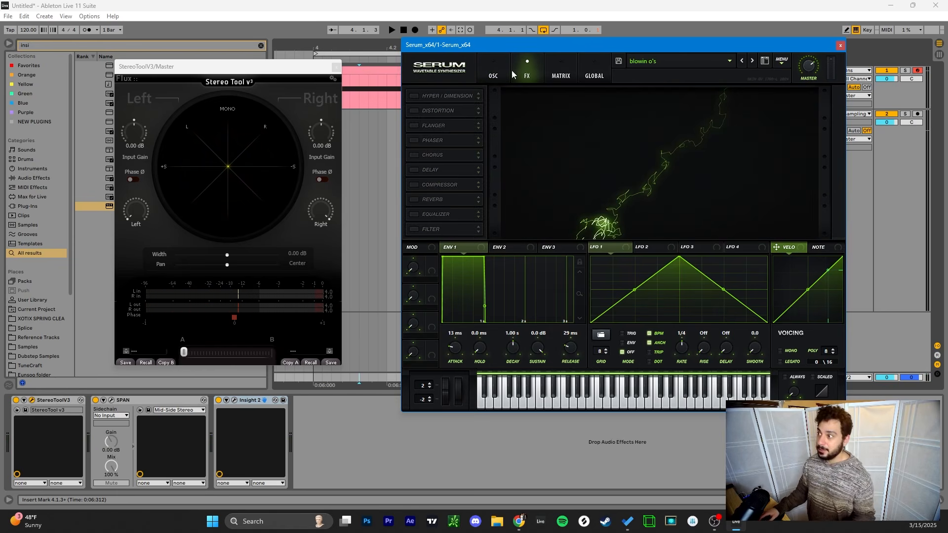
click(494, 74)
click(205, 72)
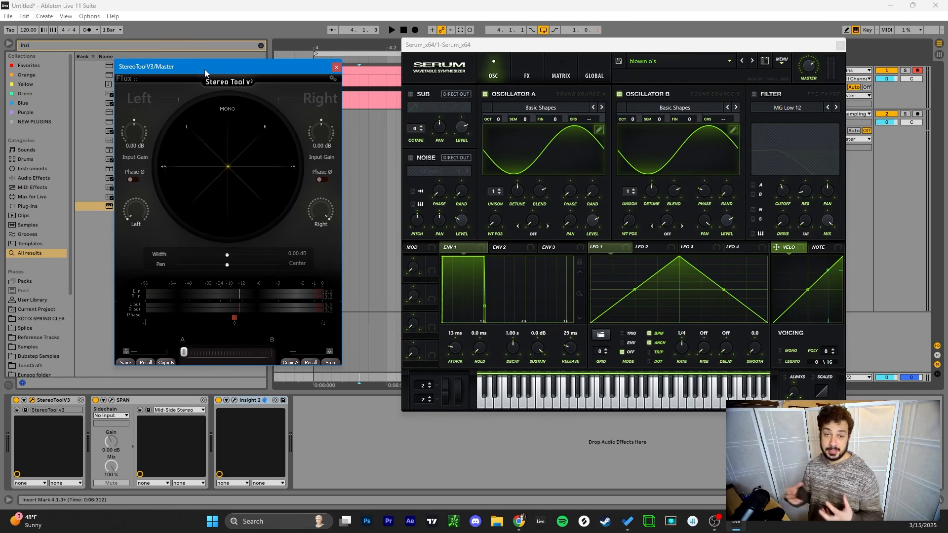
Hide the plug-in windows, fill the Serum clip with one F0 note spanning its full length, and play it back.
key(ctrl+alt+p)
click(326, 69)
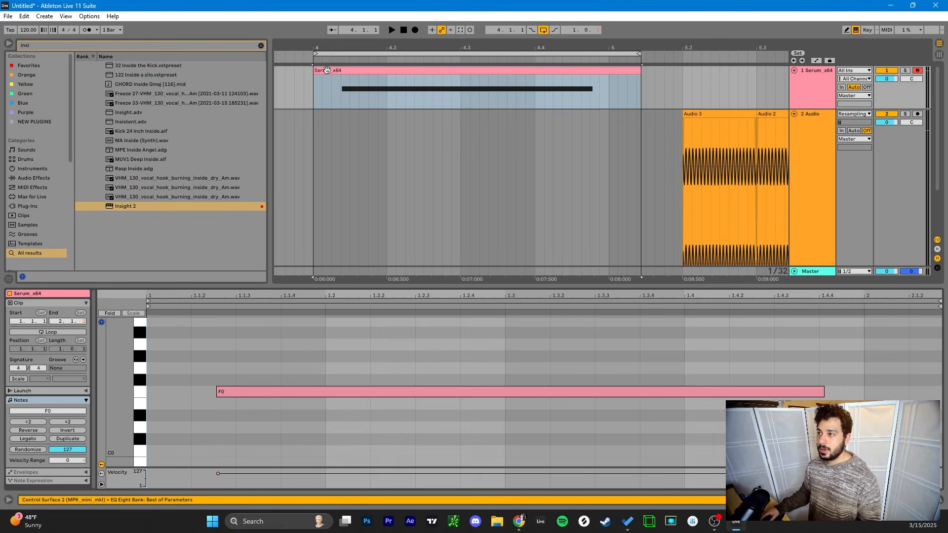
double_click(165, 393)
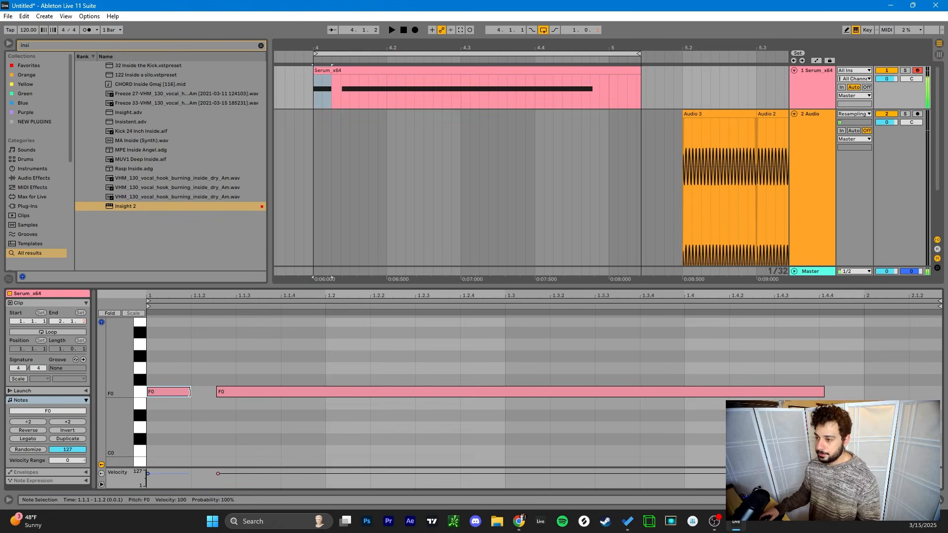
drag(190, 393, 938, 393)
key(space)
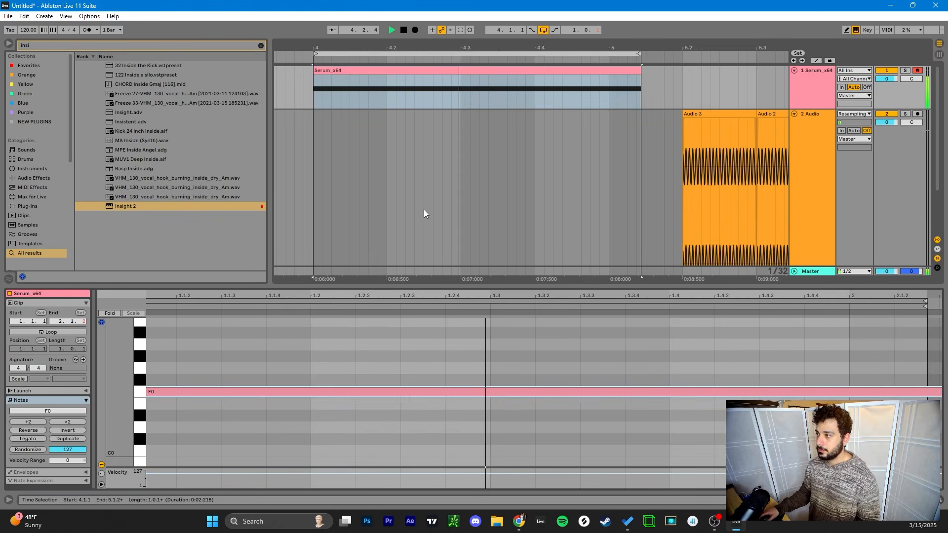
key(space)
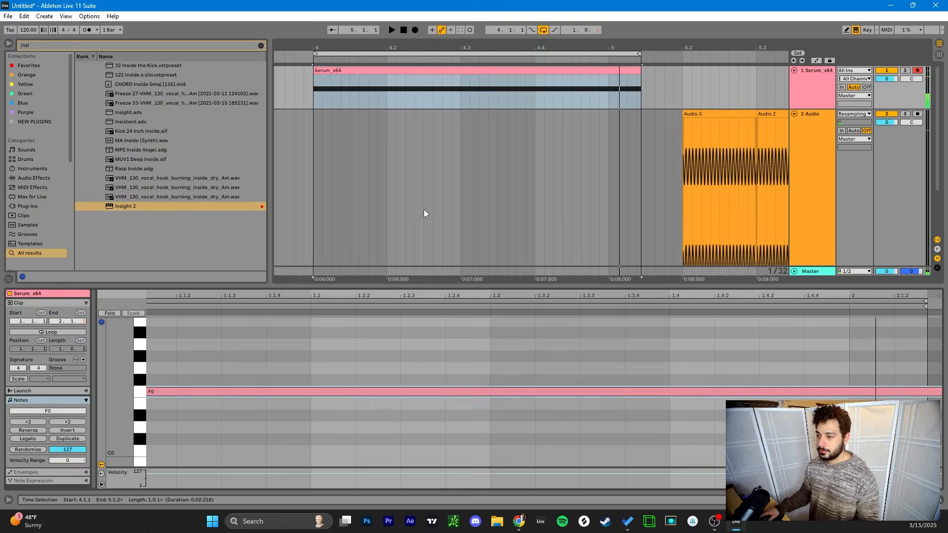
Reopen the Serum and Stereo Tool windows and arrange them side by side.
key(shift+Tab)
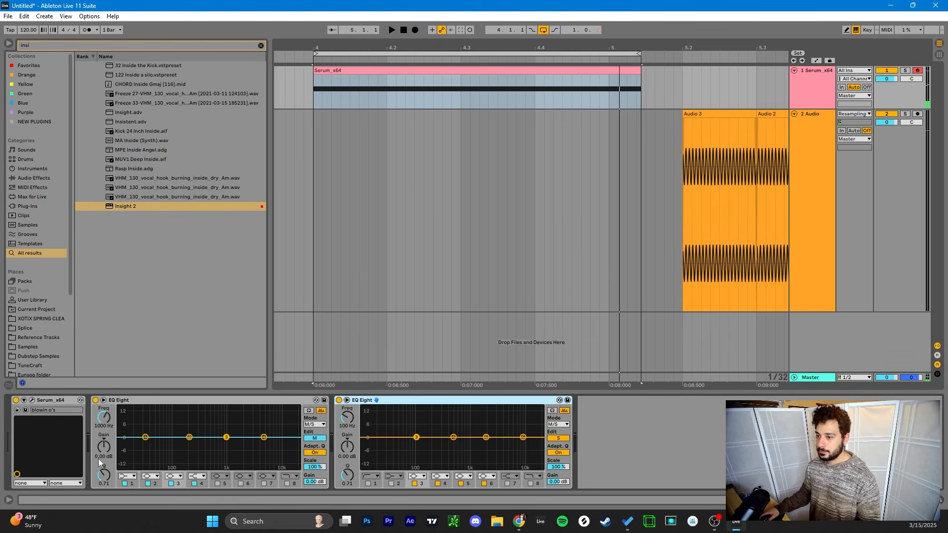
click(32, 400)
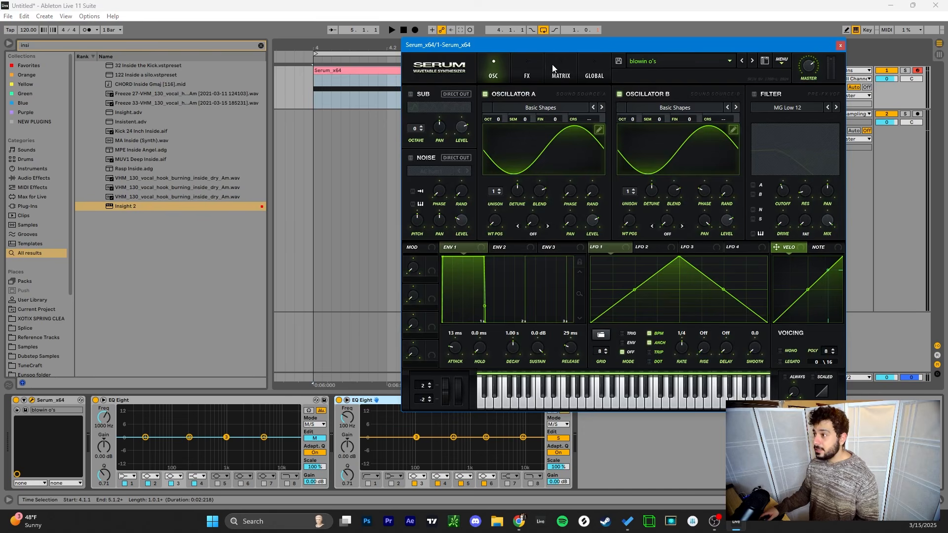
drag(556, 46, 399, 20)
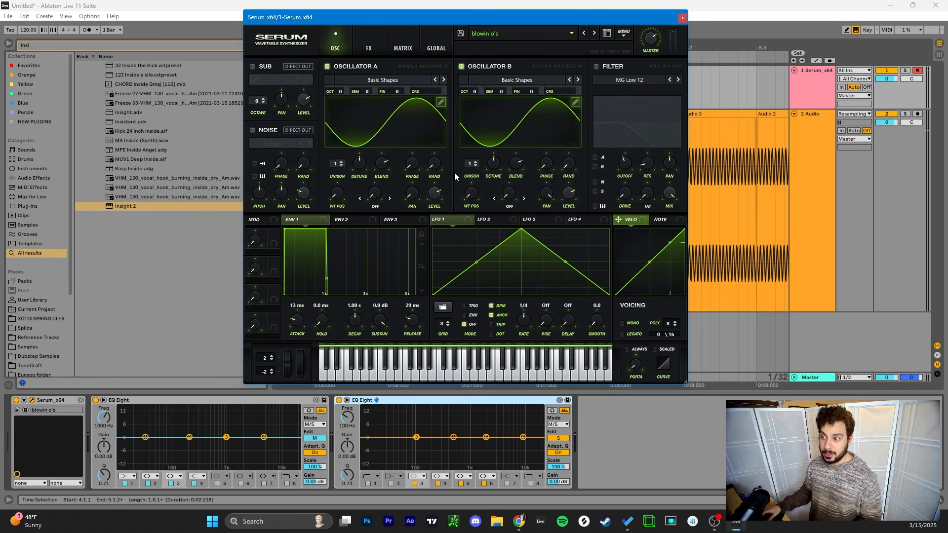
key(f)
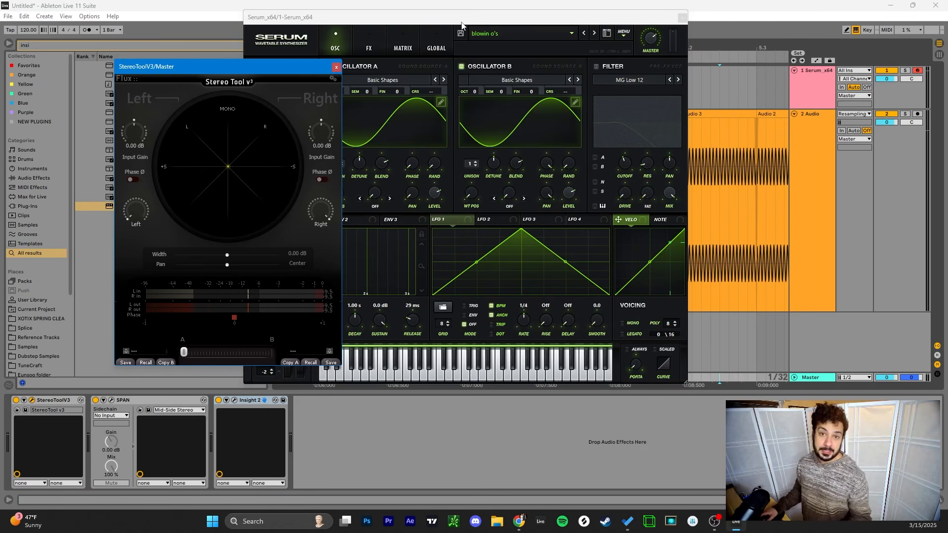
drag(462, 23, 641, 37)
drag(267, 68, 239, 52)
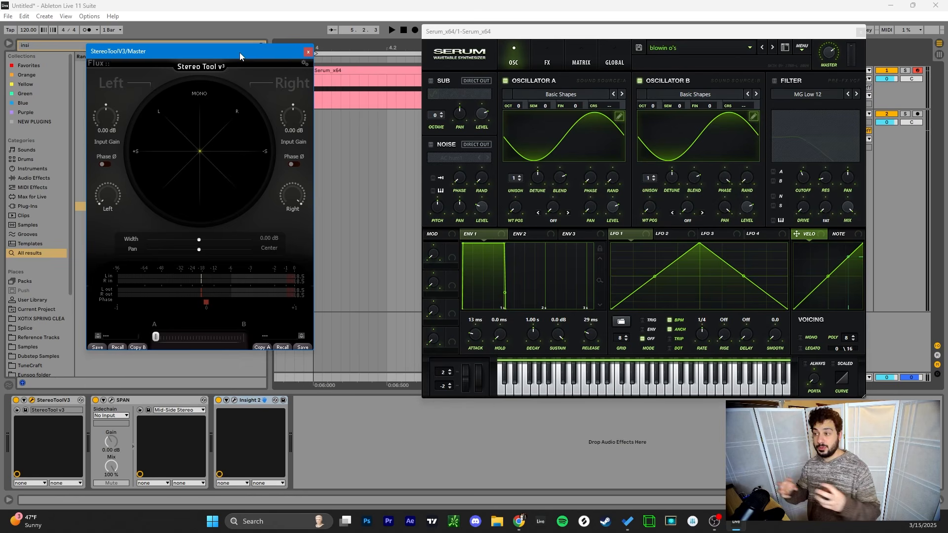
Play the Serum clip while sweeping oscillator B's initial phase to see its effect on the stereo scope.
click(405, 71)
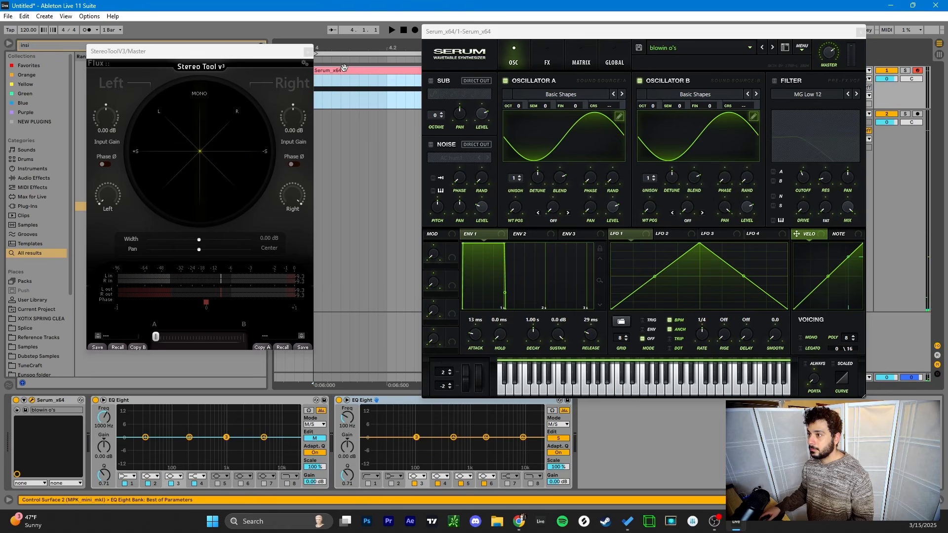
key(space)
drag(725, 187, 709, 107)
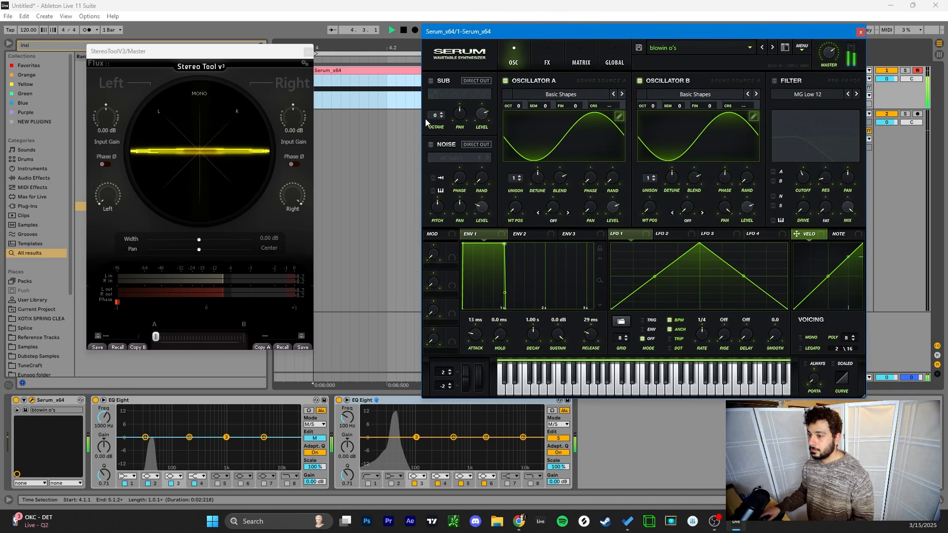
key(space)
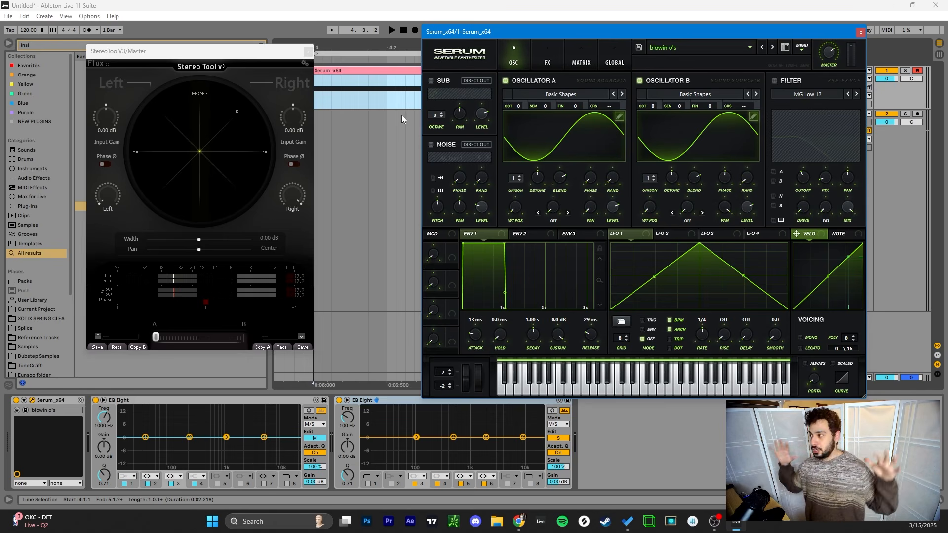
Duplicate the Serum track and transpose the copied clip's note up three octaves to F3.
click(860, 32)
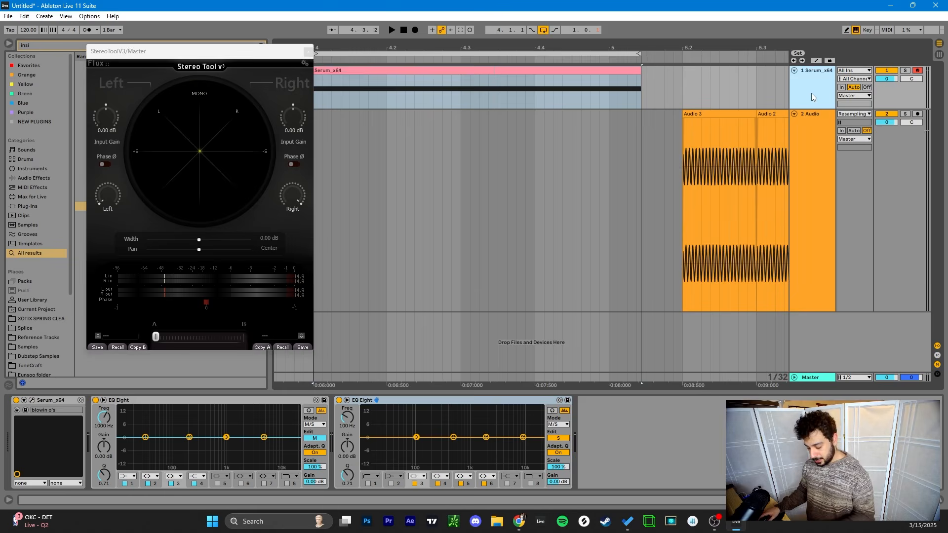
key(ctrl+d)
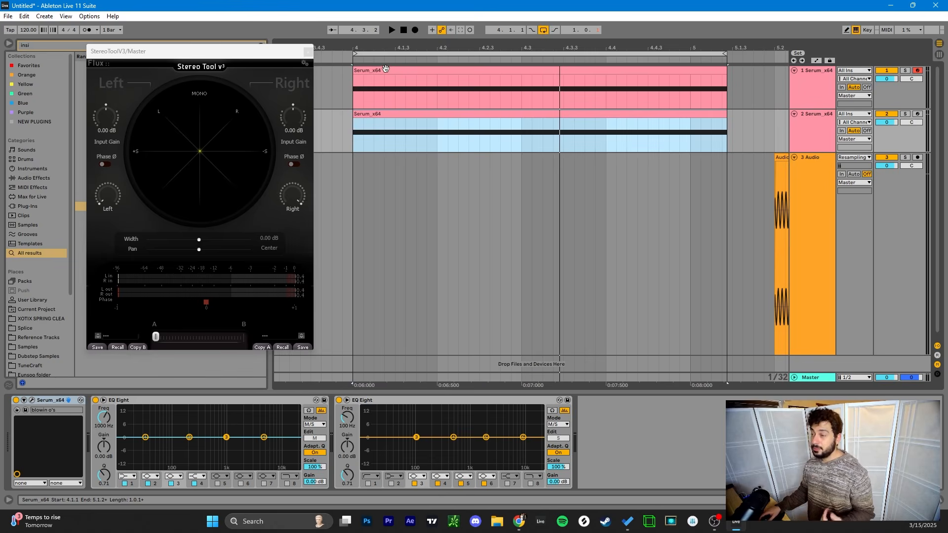
double_click(384, 117)
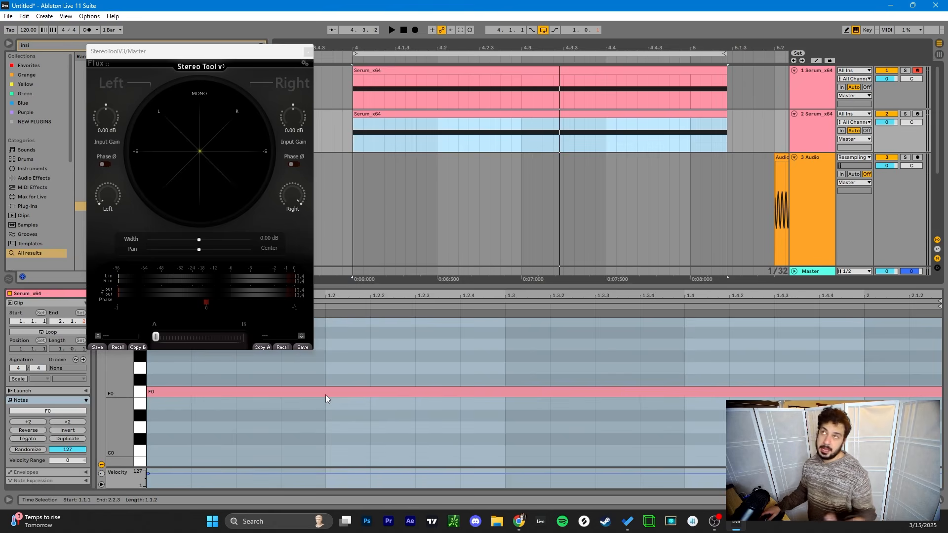
click(324, 395)
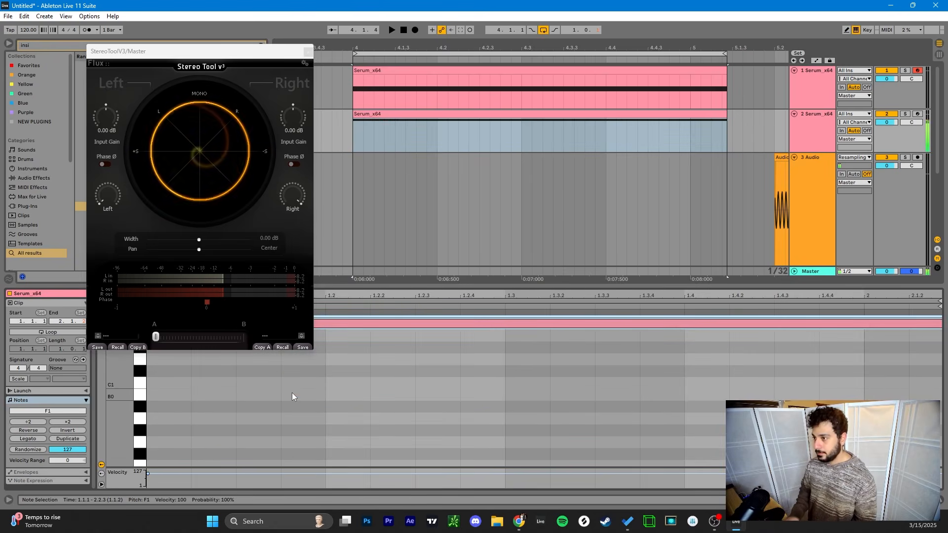
key(shift+Up)
key(shift+Up)
key(shift+Up)
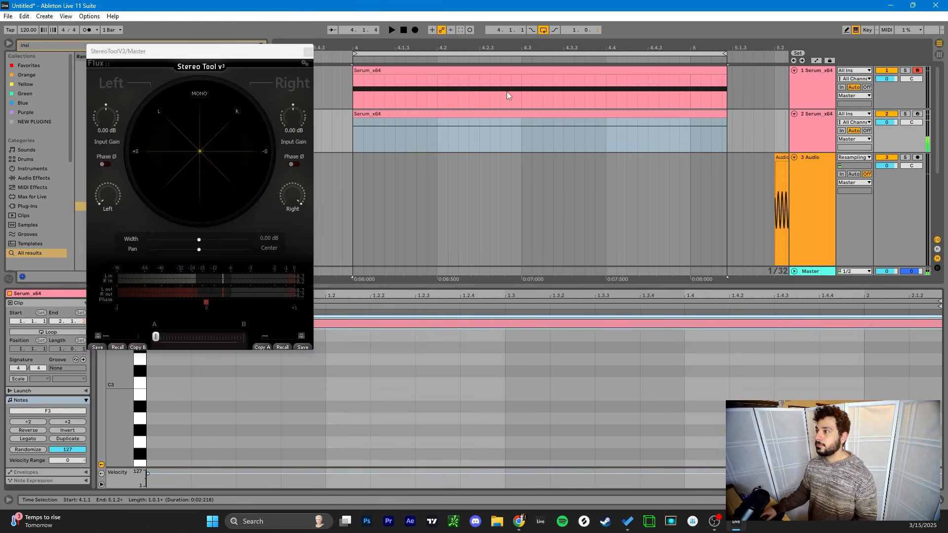
Group the two Serum tracks and play them together from bar 4.
key(ctrl+g)
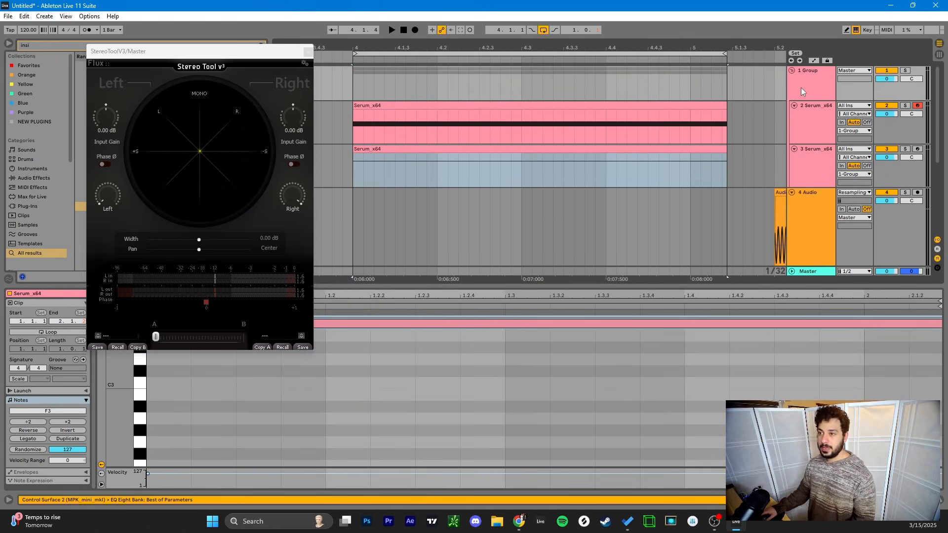
click(355, 76)
key(space)
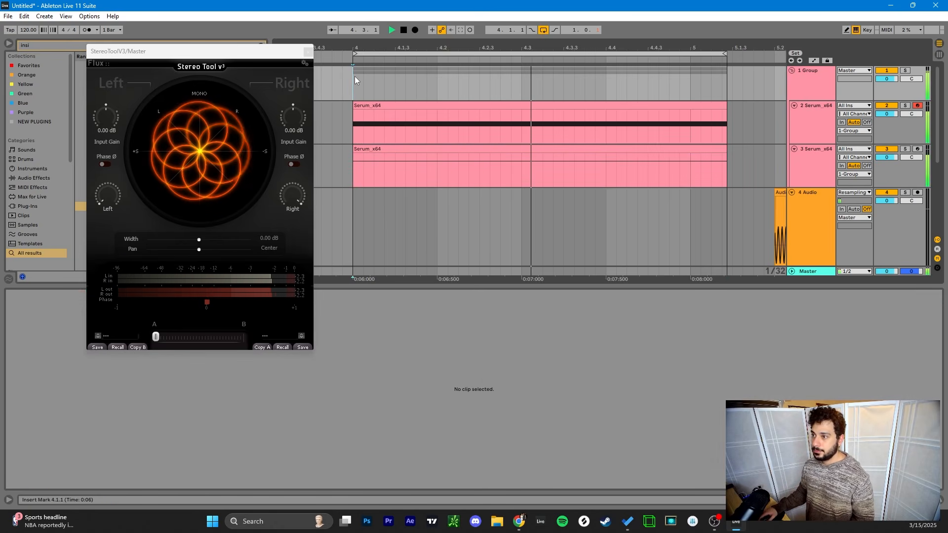
key(space)
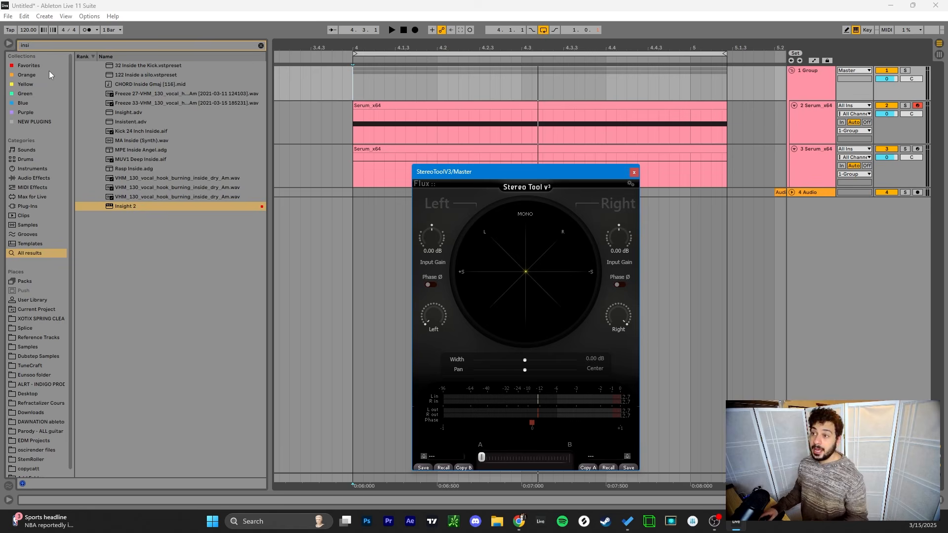
Search the browser for "trash" and load iZotope Trash 2 onto the Serum group track.
click(262, 47)
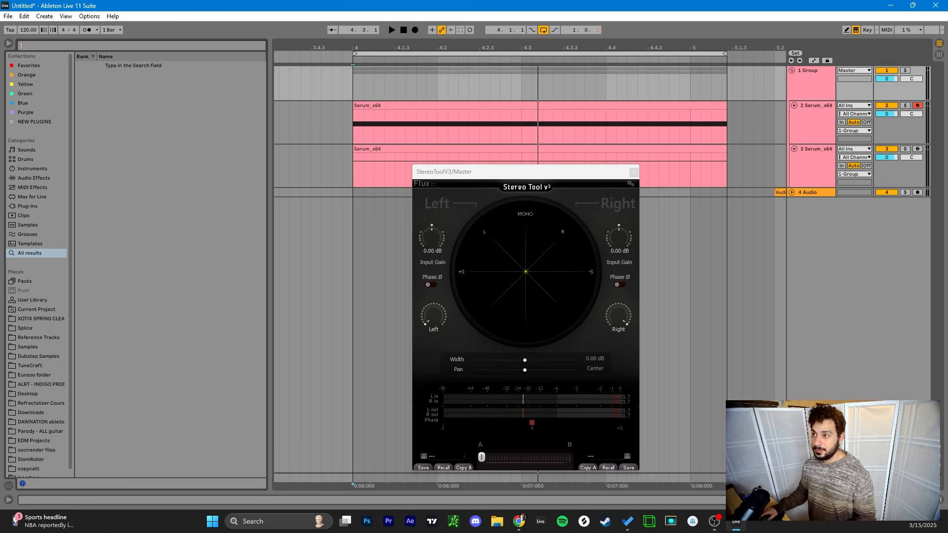
text(trash)
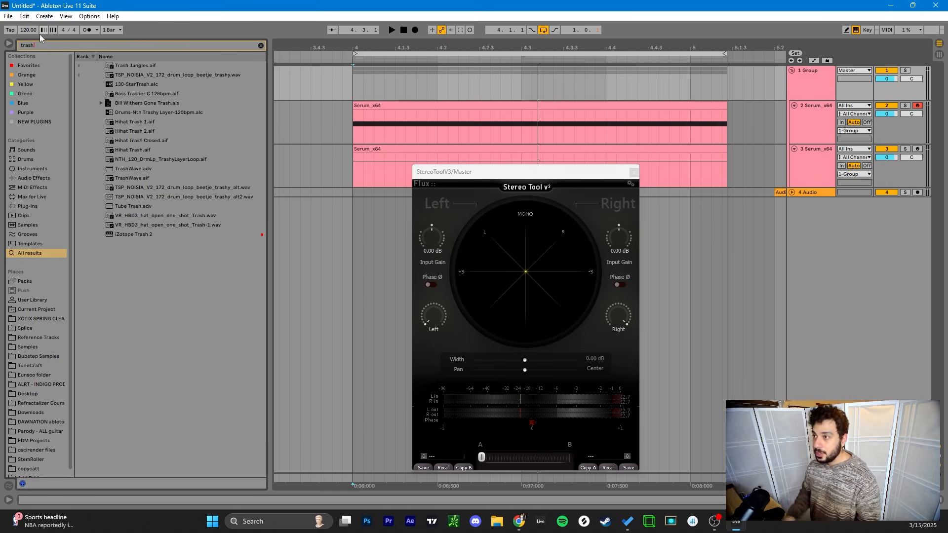
double_click(136, 236)
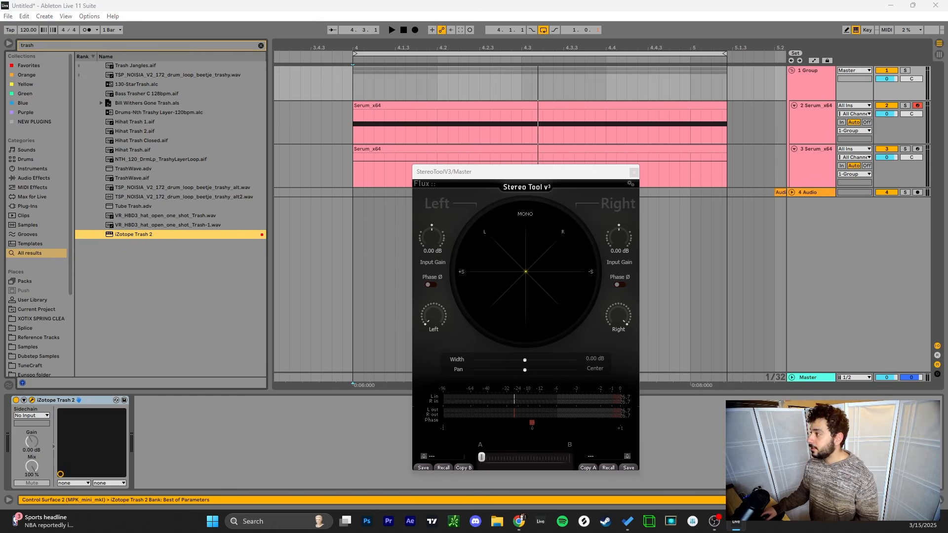
Arrange the Stereo Tool and Trash 2 windows side by side.
drag(309, 39, 239, 136)
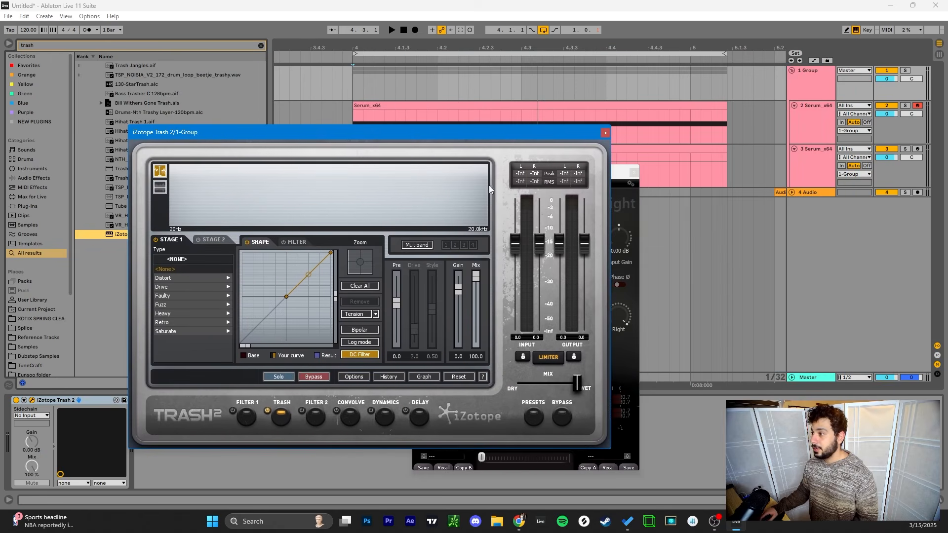
click(613, 173)
drag(609, 177, 238, 52)
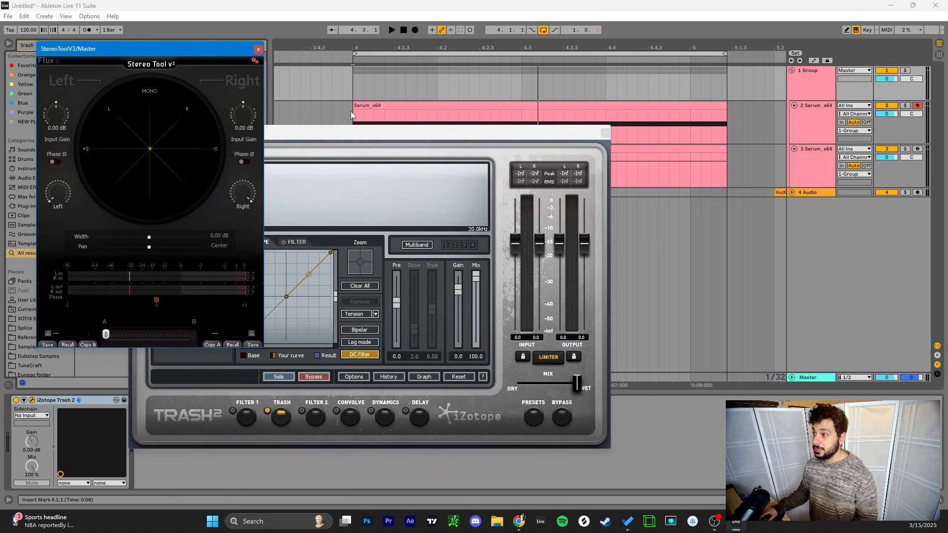
drag(346, 132, 575, 61)
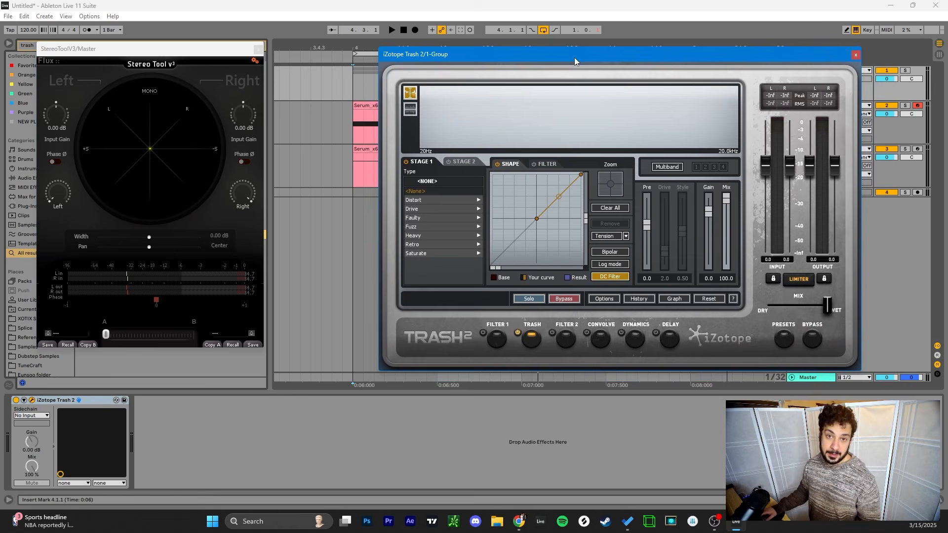
Start playback and audition Trash 2's Stage 1 Distort types, trying Clip Control and choosing Gnasher.
key(space)
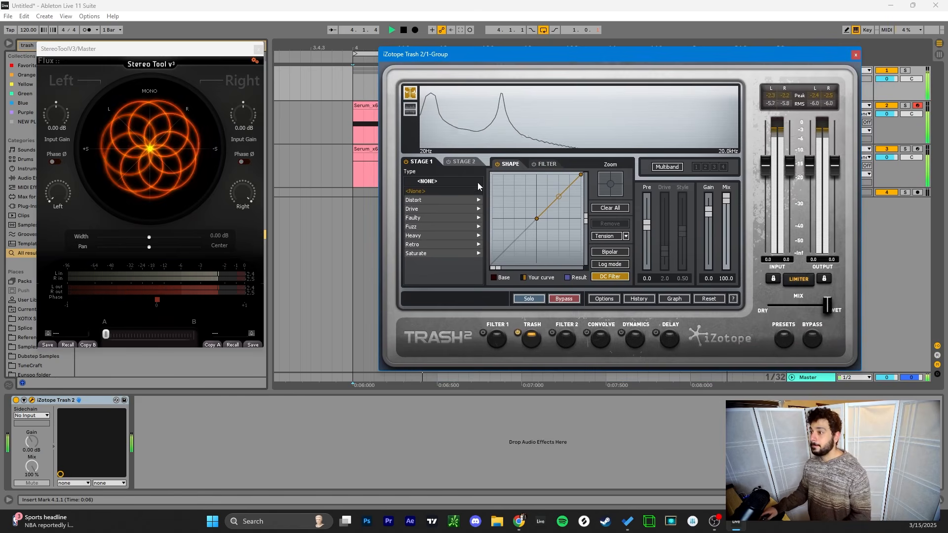
click(443, 201)
click(419, 217)
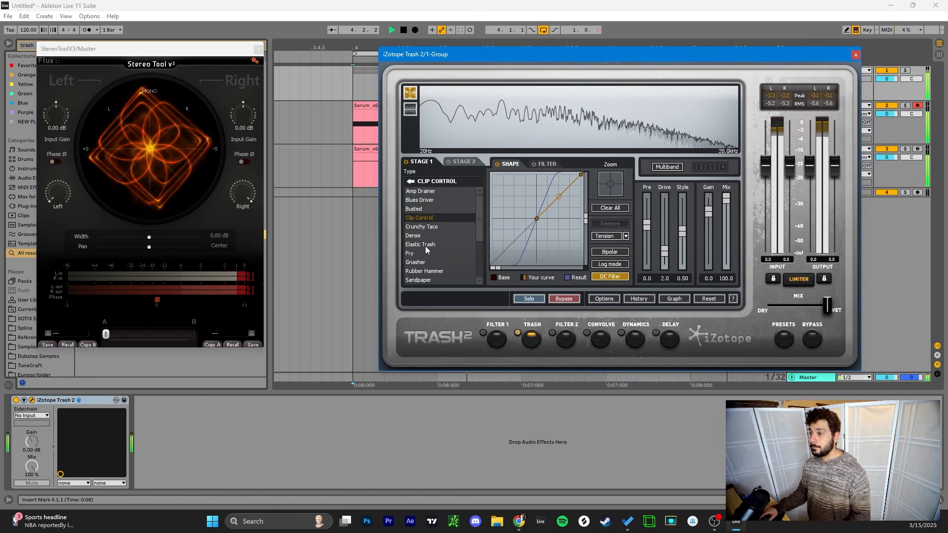
click(421, 264)
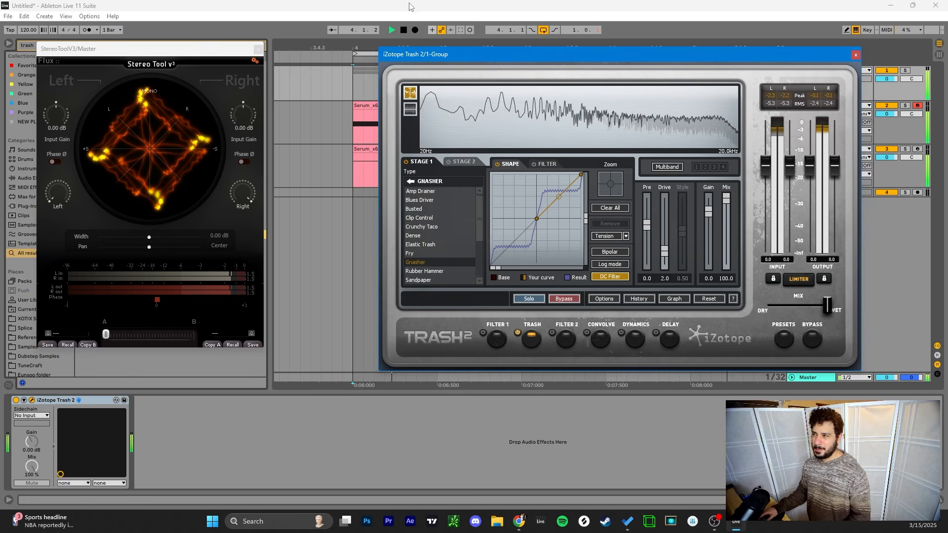
Play the group and audition more Trash 2 Stage 1 distort types, including Crunchy Taco and Slight Twist, choosing Tarnish before stopping playback.
click(404, 30)
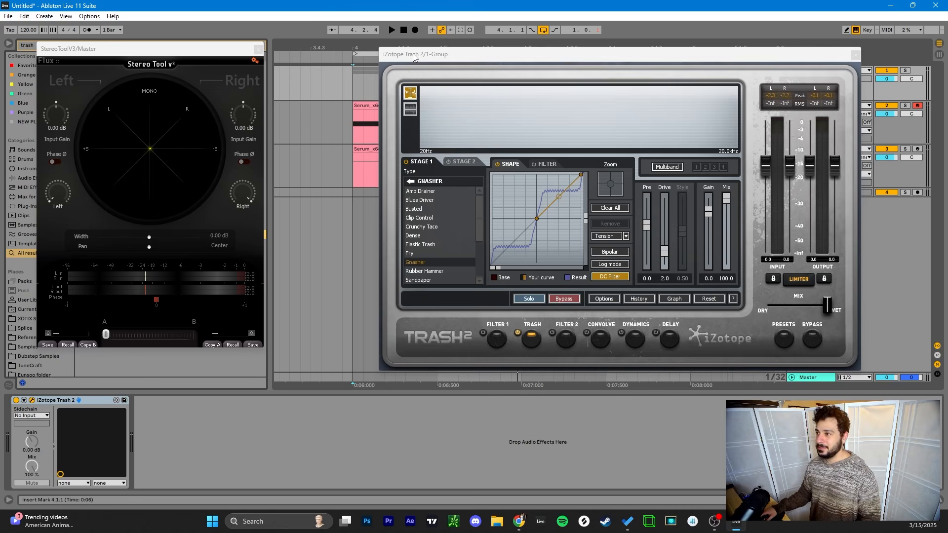
drag(414, 57, 411, 51)
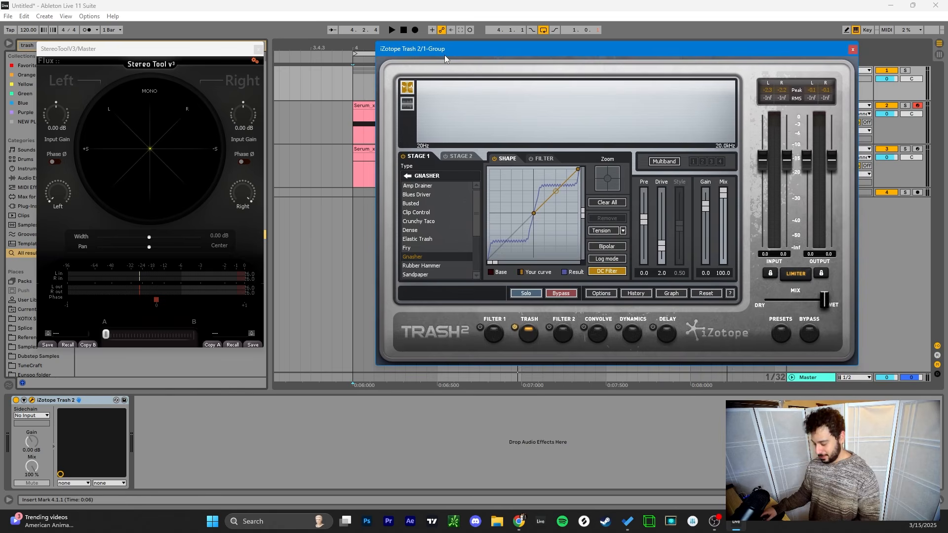
key(space)
click(434, 221)
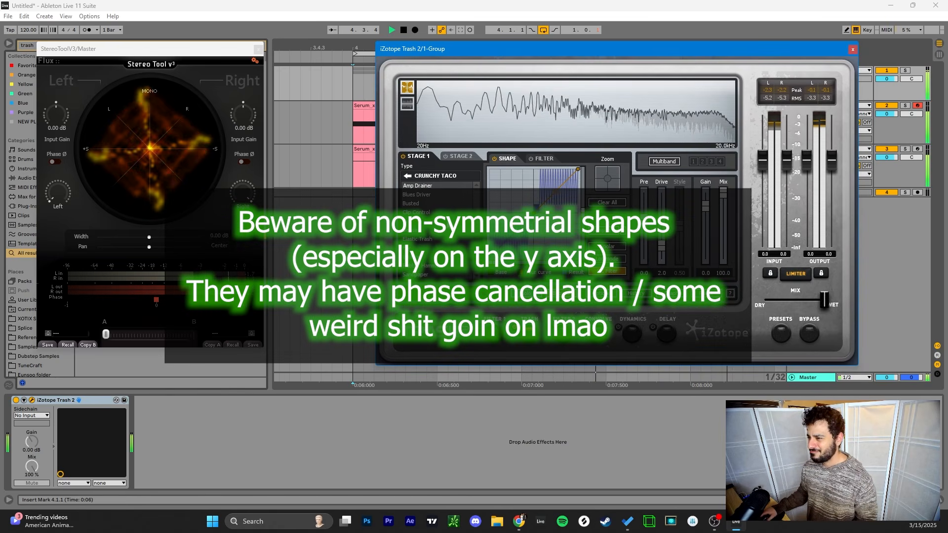
scroll(438, 240, down, 3)
click(434, 261)
click(430, 269)
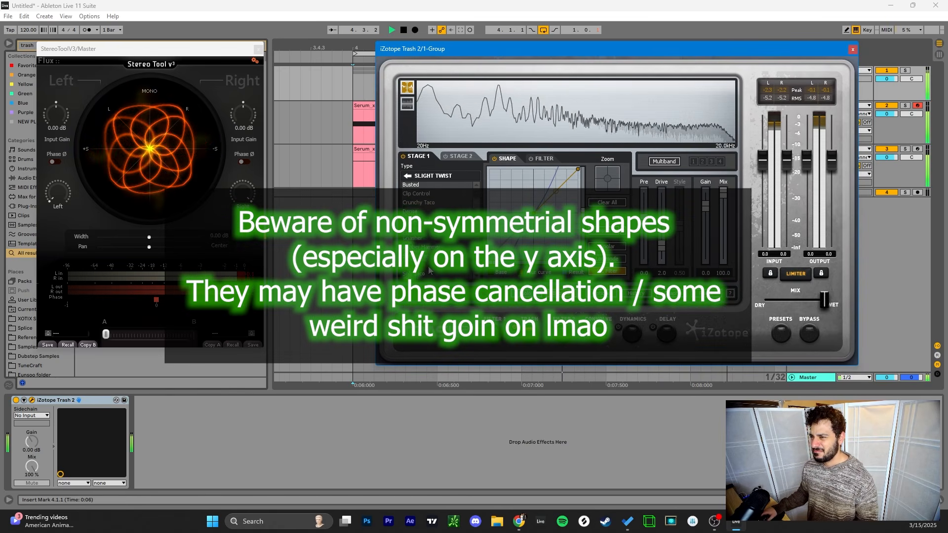
click(428, 278)
scroll(428, 276, down, 2)
click(429, 270)
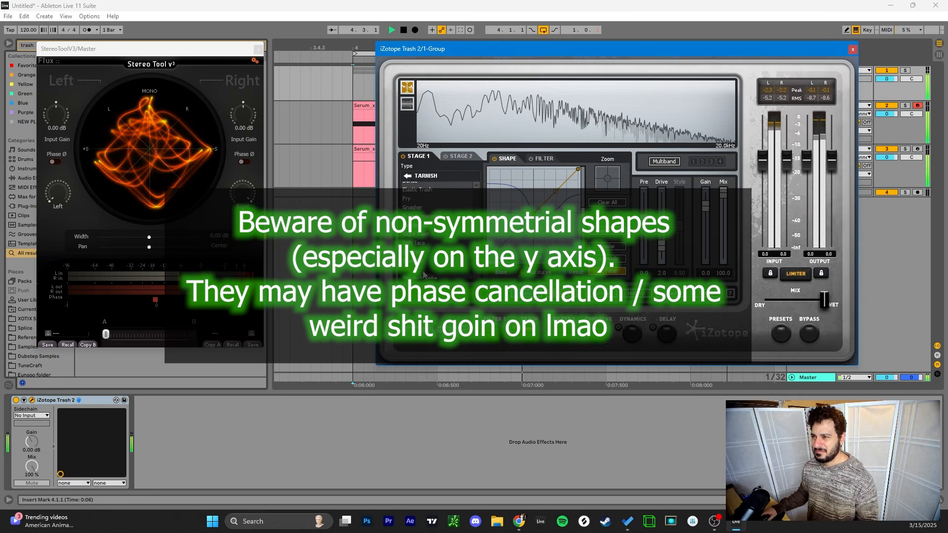
click(403, 30)
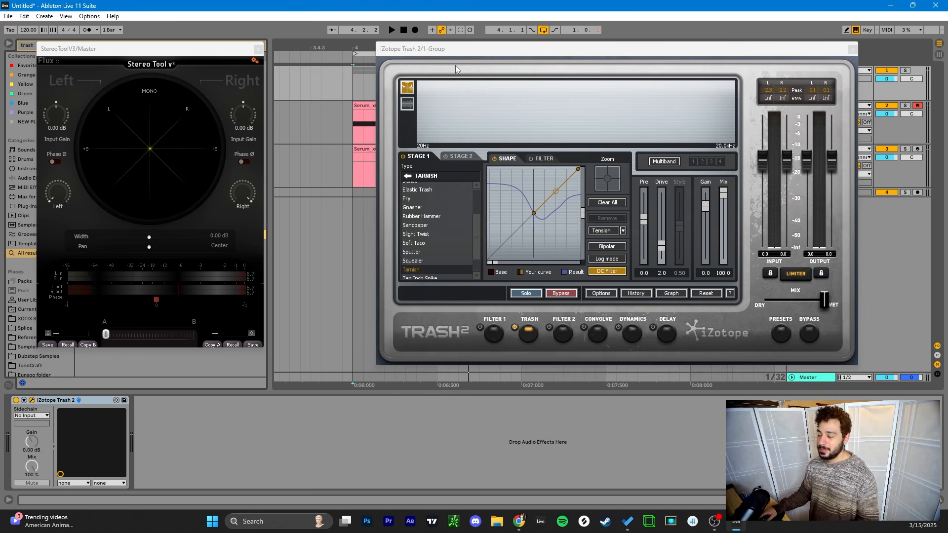
Show the Utility Gain automation on track 3 Serum_x64 and lower its line to -inf dB.
click(144, 48)
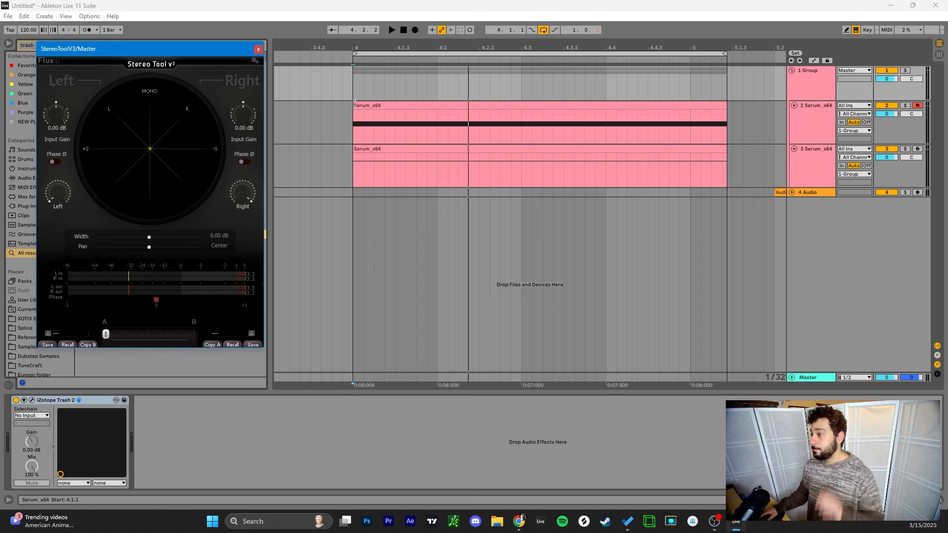
click(353, 78)
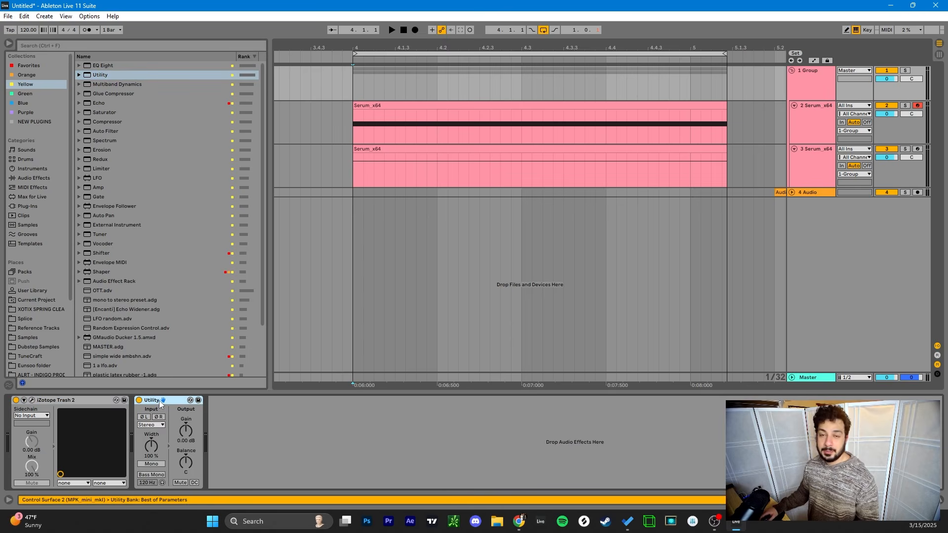
click(366, 168)
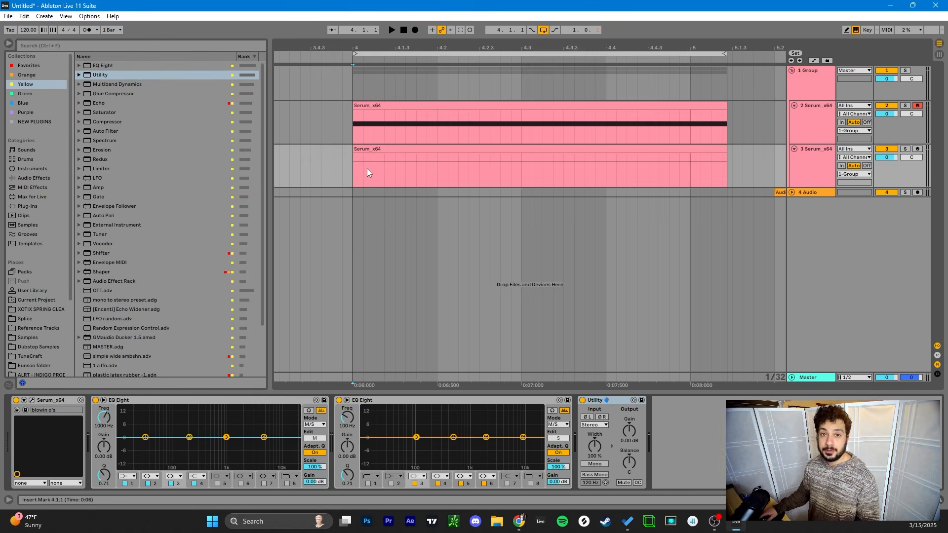
click(392, 151)
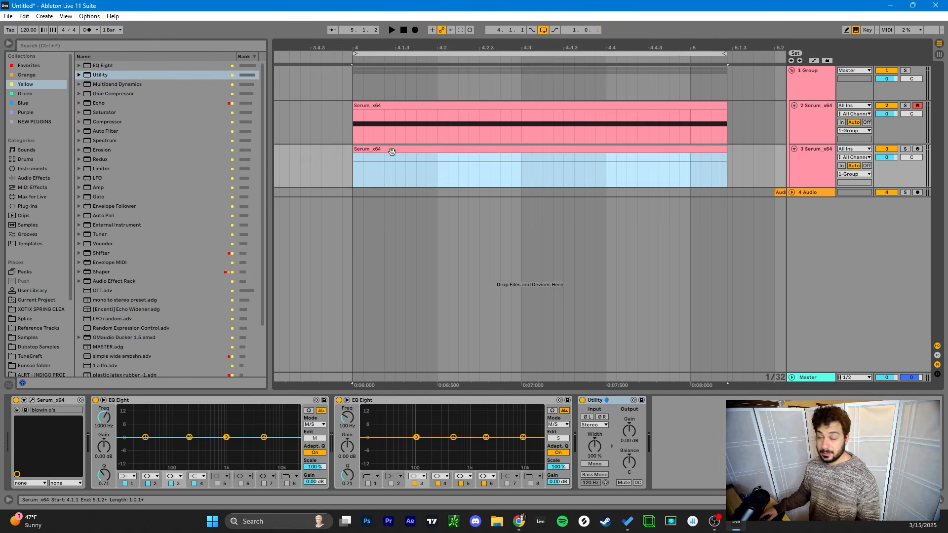
right_click(628, 432)
click(647, 437)
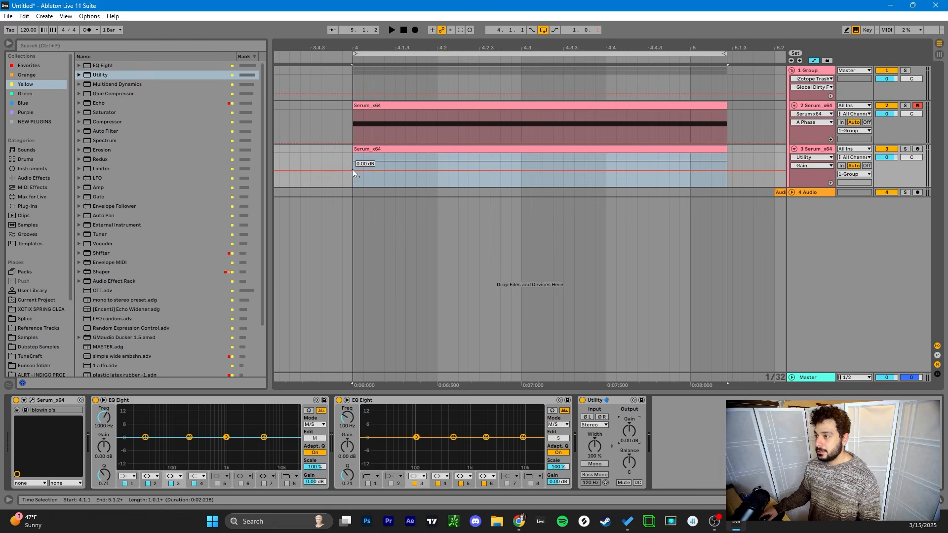
drag(353, 170, 352, 186)
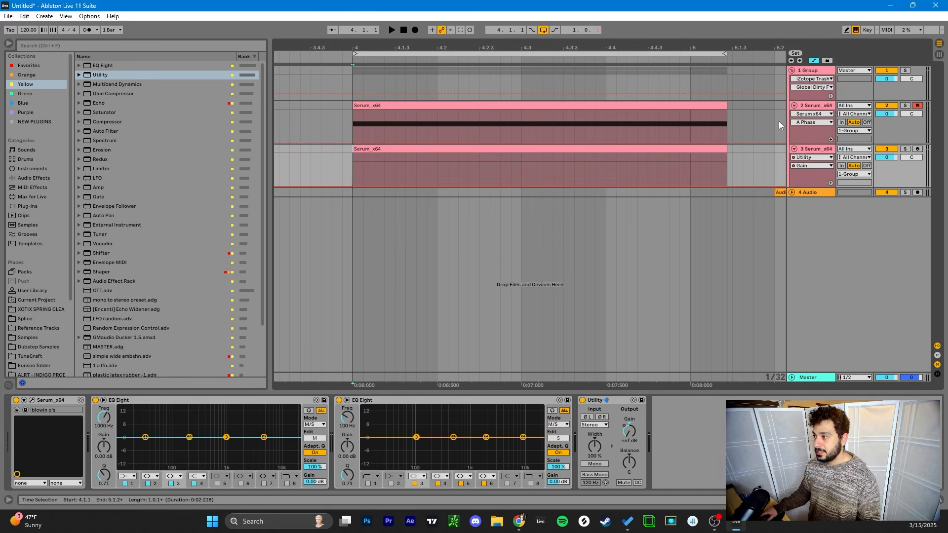
Shorten both Serum clips to end at 4.1.3 and shape track 3's Gain automation into a rise and fall across the clip.
drag(726, 148, 394, 149)
drag(724, 101, 390, 101)
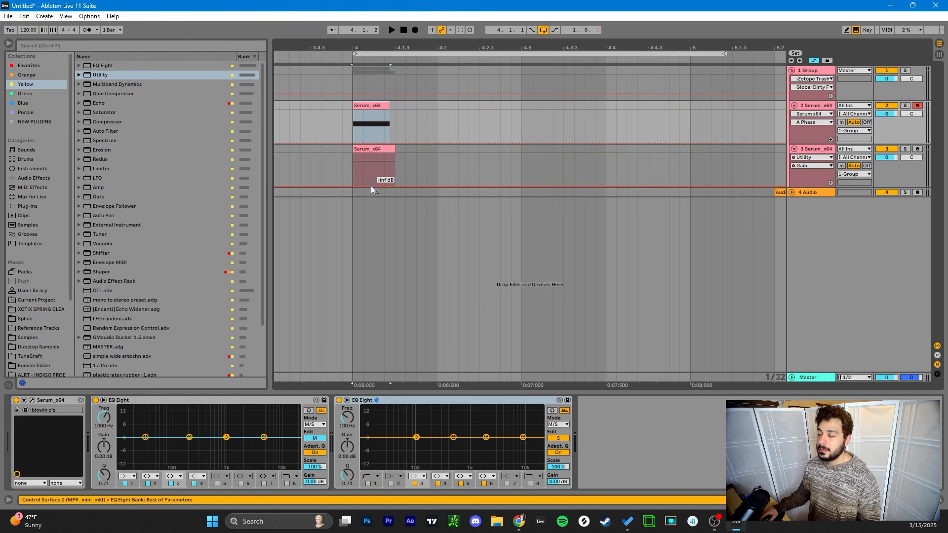
drag(371, 186, 395, 186)
click(383, 149)
drag(388, 106, 395, 106)
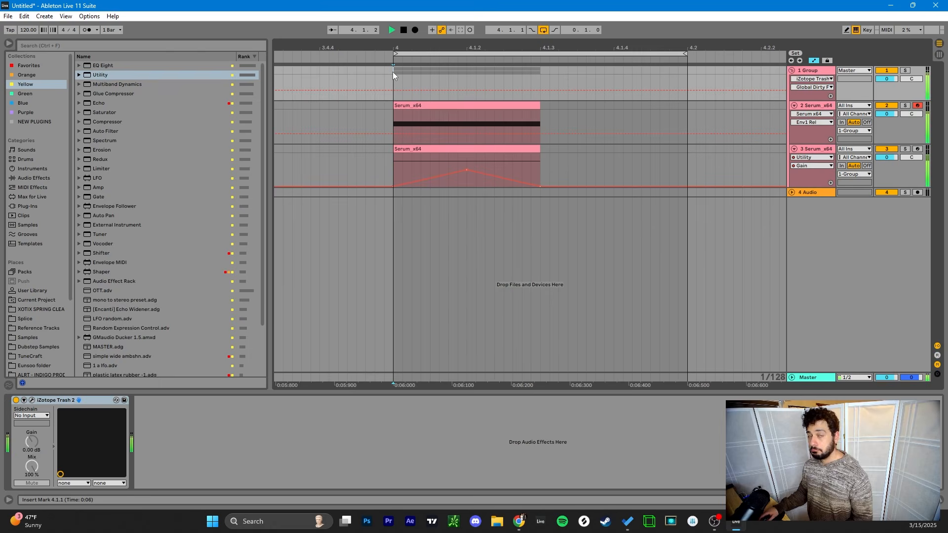
key(space)
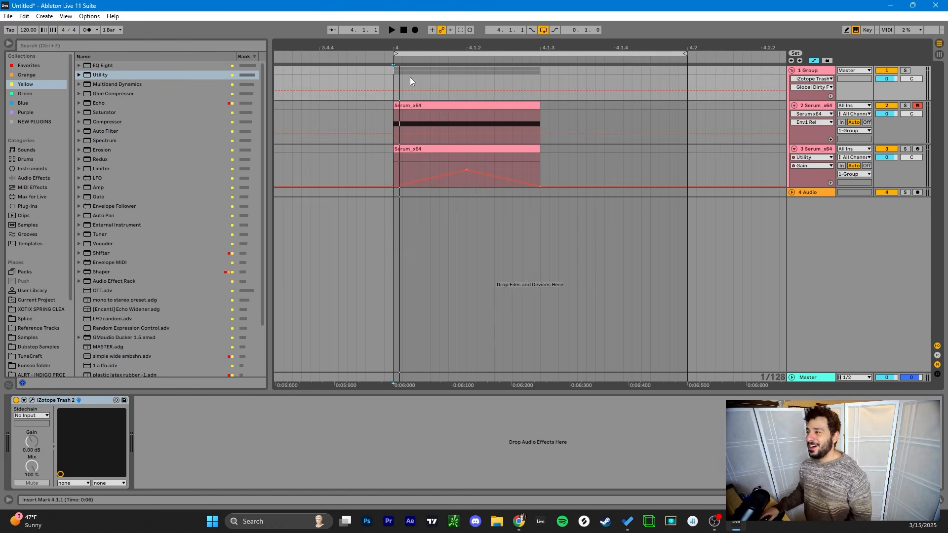
Add a Utility after Trash 2 on the group track and insert a new audio track with Resampling input below the group.
click(101, 74)
key(Return)
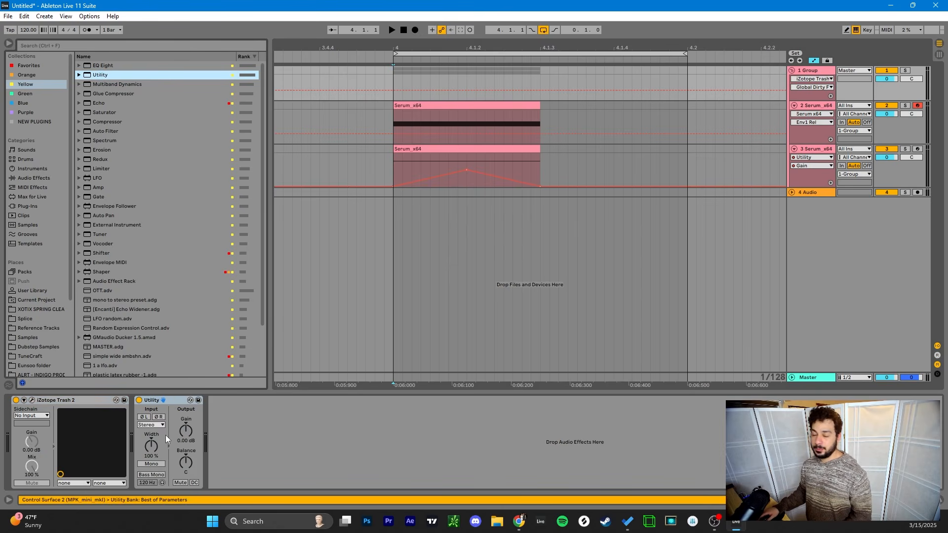
click(809, 71)
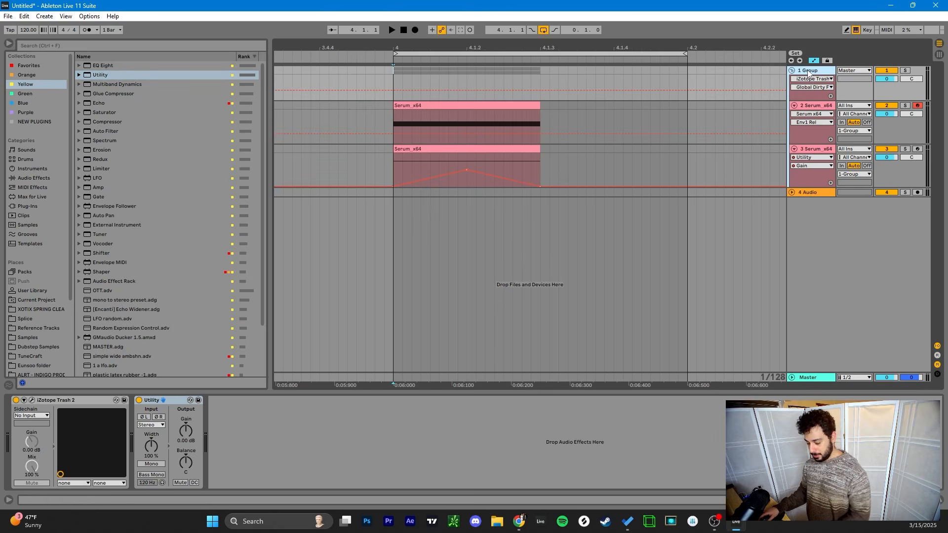
key(ctrl+t)
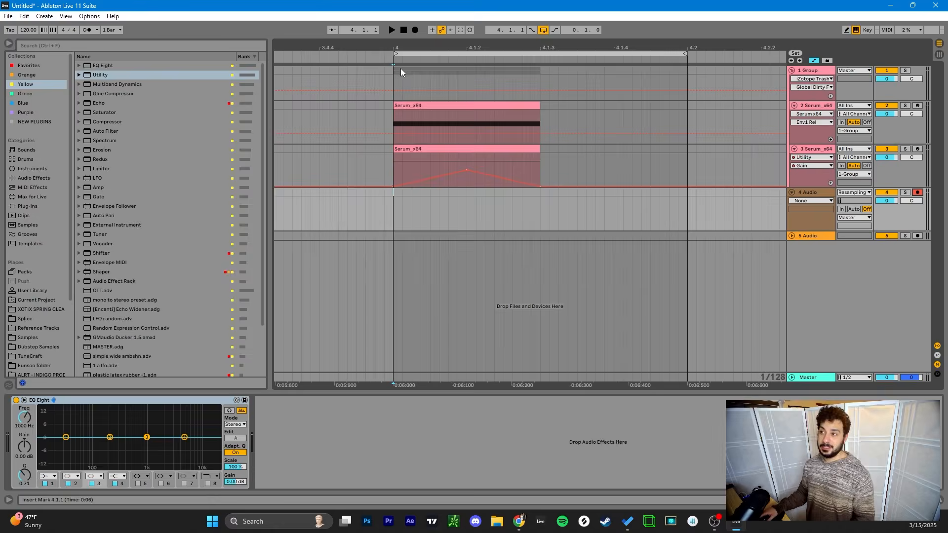
Raise the peak of track 3's Gain automation to 16.2 dB and listen from bar 4.
click(468, 170)
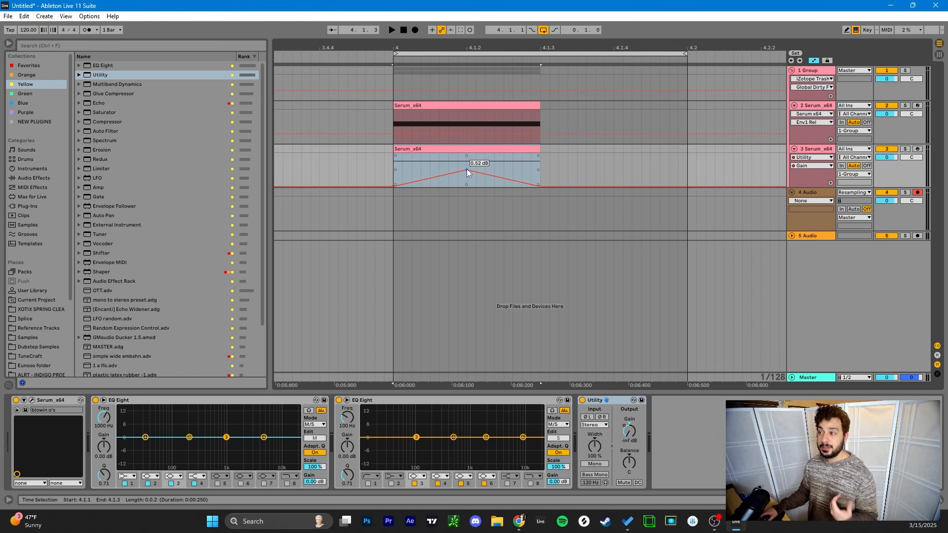
click(396, 79)
drag(467, 169, 465, 162)
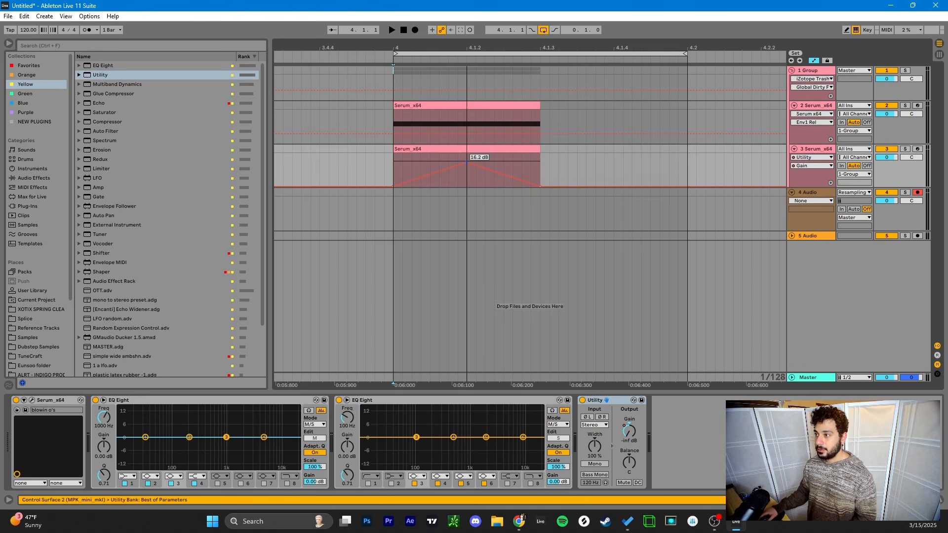
key(space)
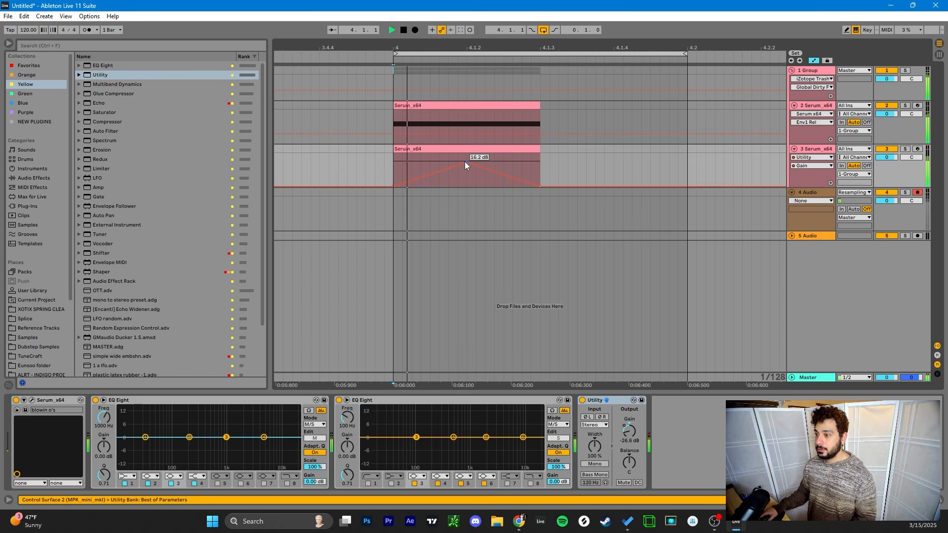
click(393, 69)
key(space)
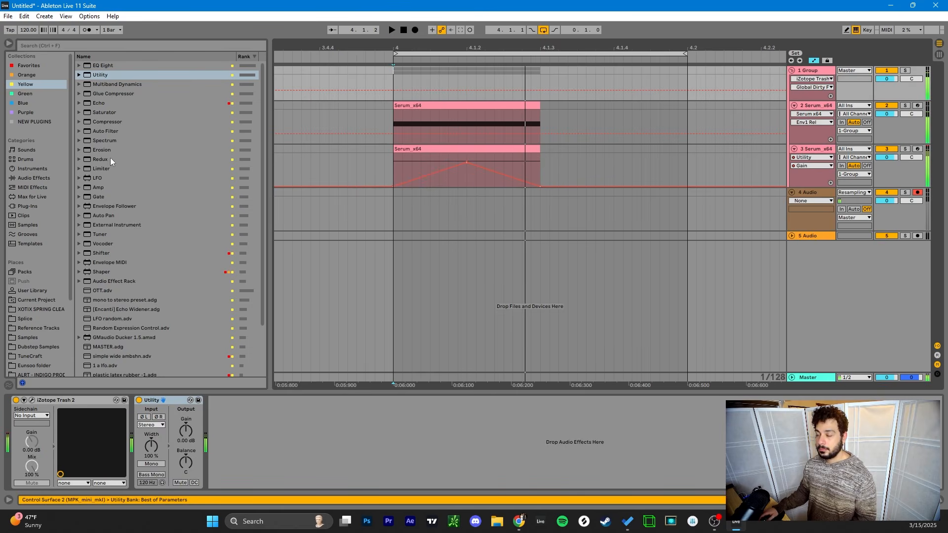
Add an EQ Eight after the Utility on the group track and play the loop to view its spectrum.
click(108, 67)
drag(108, 67, 419, 402)
key(space)
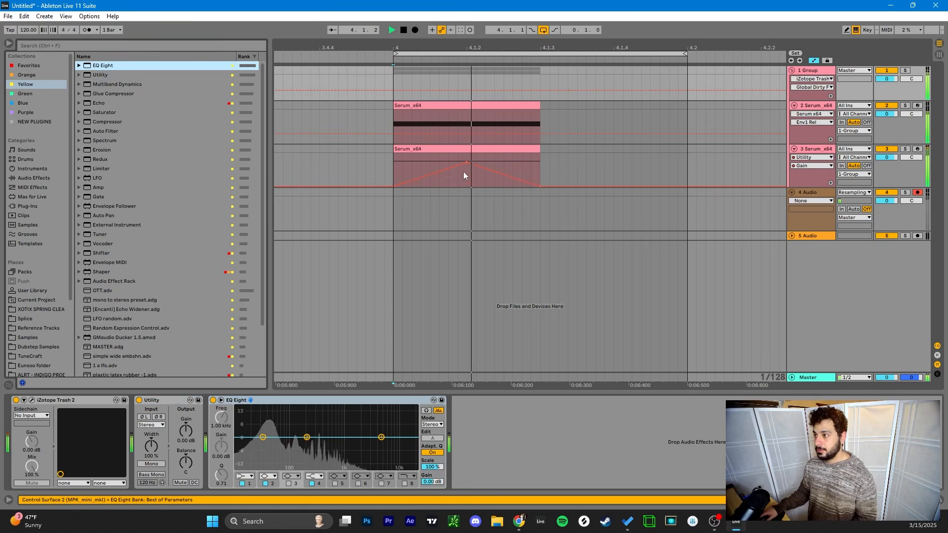
Lower the peak of track 3's Gain automation to 0.52 dB and play the loop to compare the group's spectrum.
drag(466, 163, 466, 170)
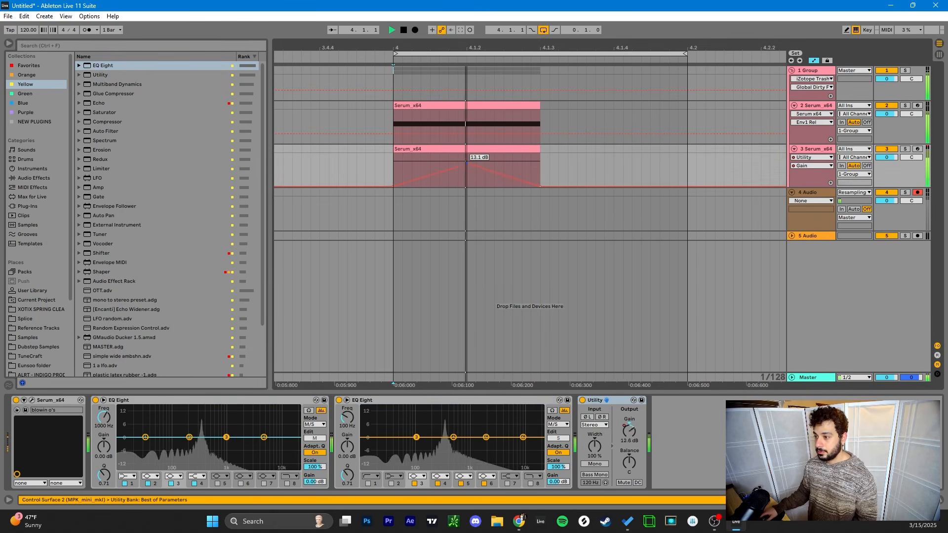
click(431, 79)
key(space)
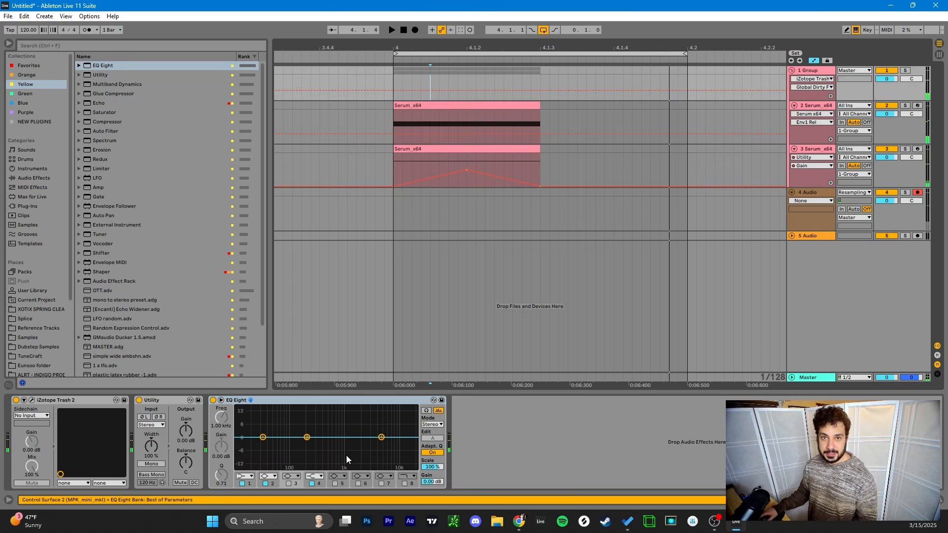
key(space)
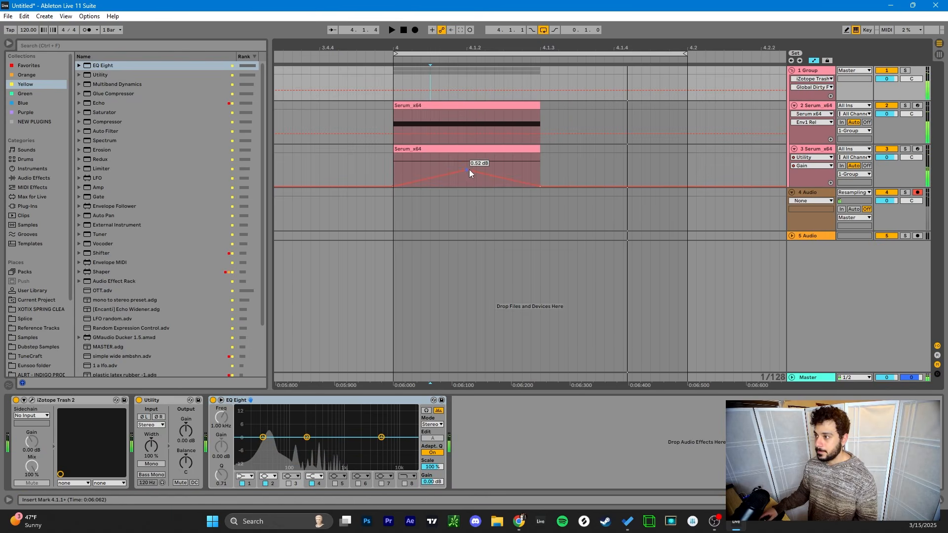
key(space)
Raise the peak of track 3's Gain automation again and play from bar 4 while watching the group's EQ Eight spectrum.
drag(467, 170, 466, 164)
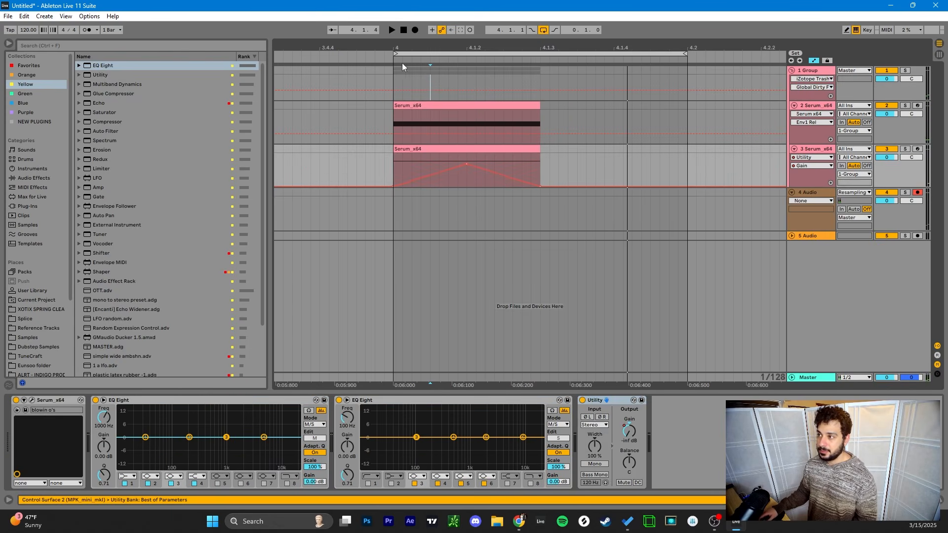
click(393, 72)
key(space)
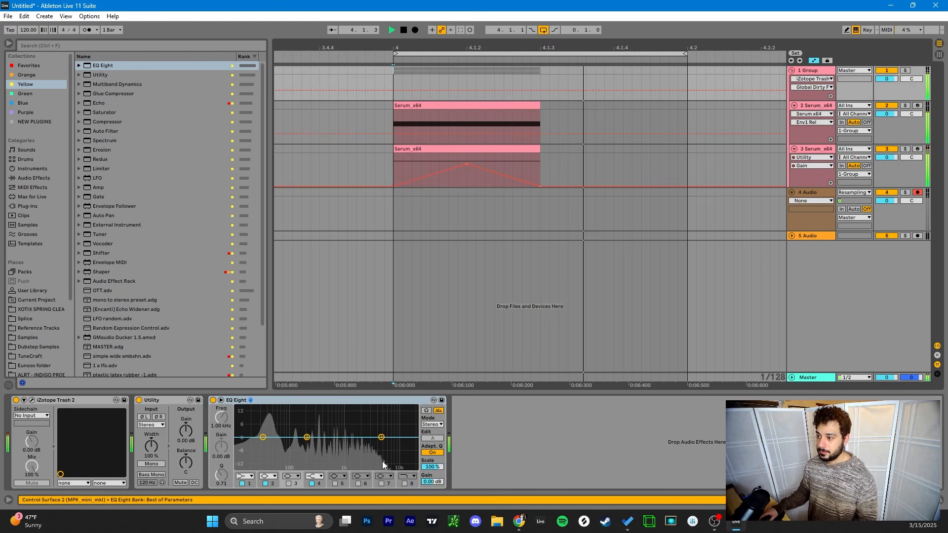
key(space)
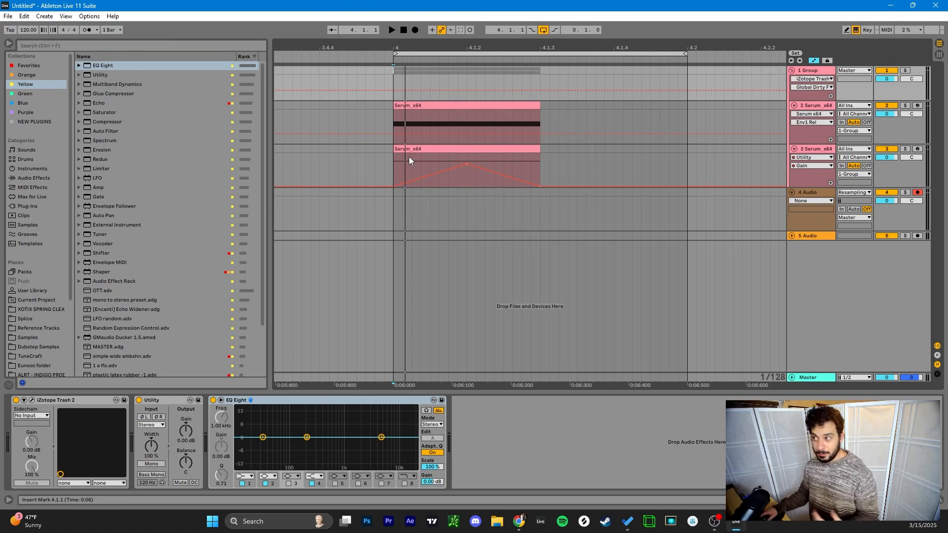
Turn on Mono in the group's Utility and play the loop from bar 4.
click(151, 464)
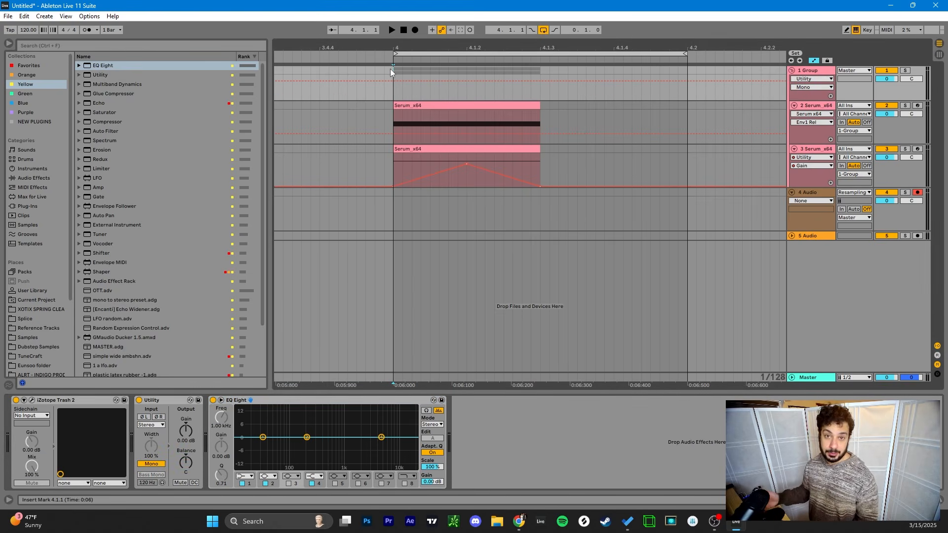
key(space)
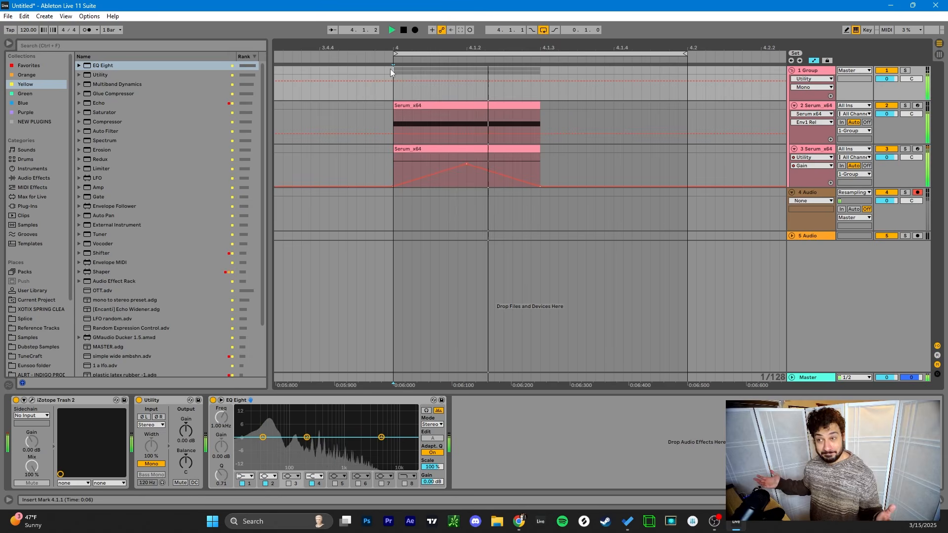
key(space)
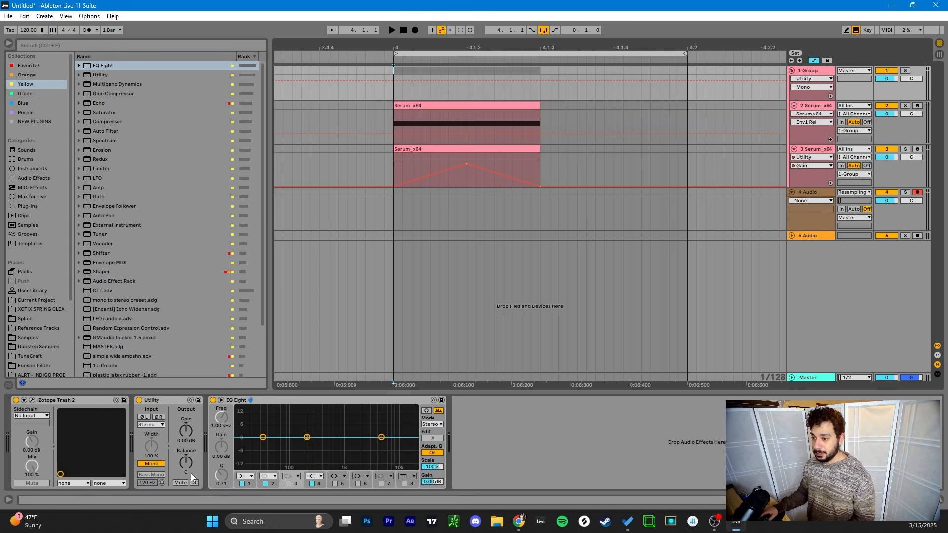
Toggle the group Utility's Mono setting off and on during playback to compare the stereo and mono sound.
key(space)
click(151, 465)
click(152, 464)
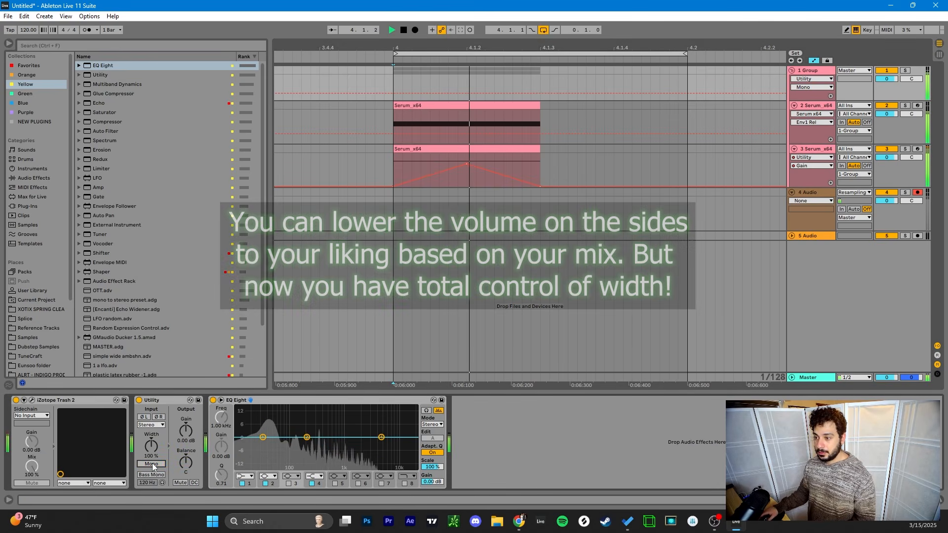
key(space)
Move the end point of track 3's Gain automation to the clip end at 4.3, at -inf dB.
click(397, 94)
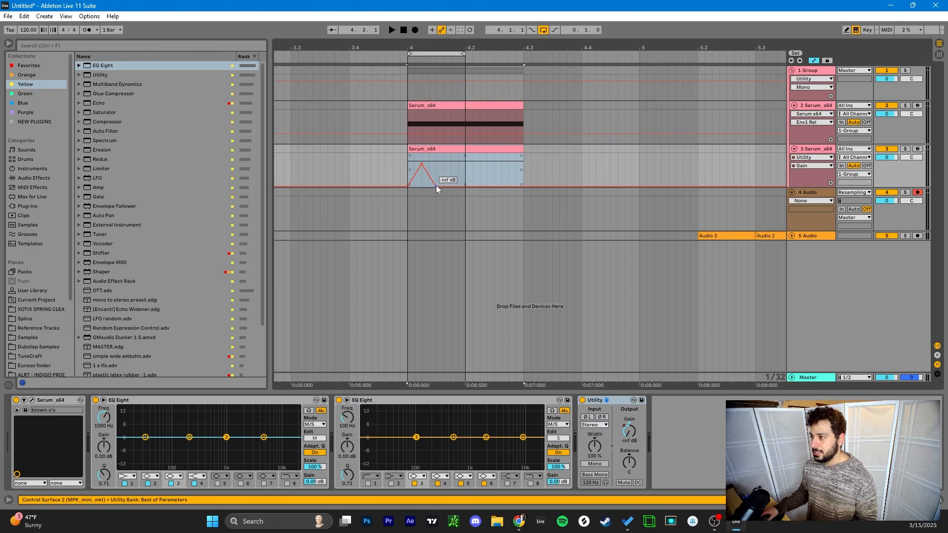
drag(436, 185, 522, 185)
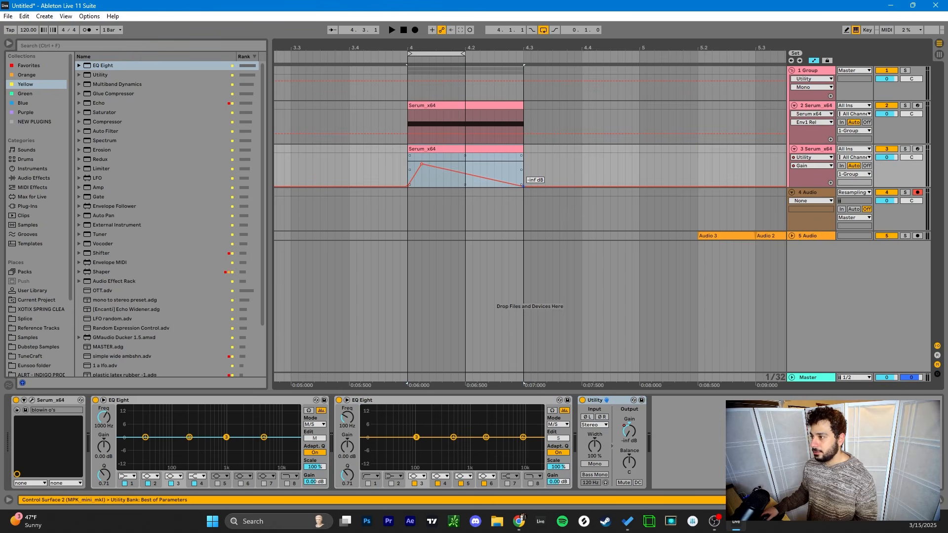
Extend the loop to 4.3, then raise the end of track 3's Gain automation and lower its first peak during playback.
drag(464, 53, 525, 51)
key(space)
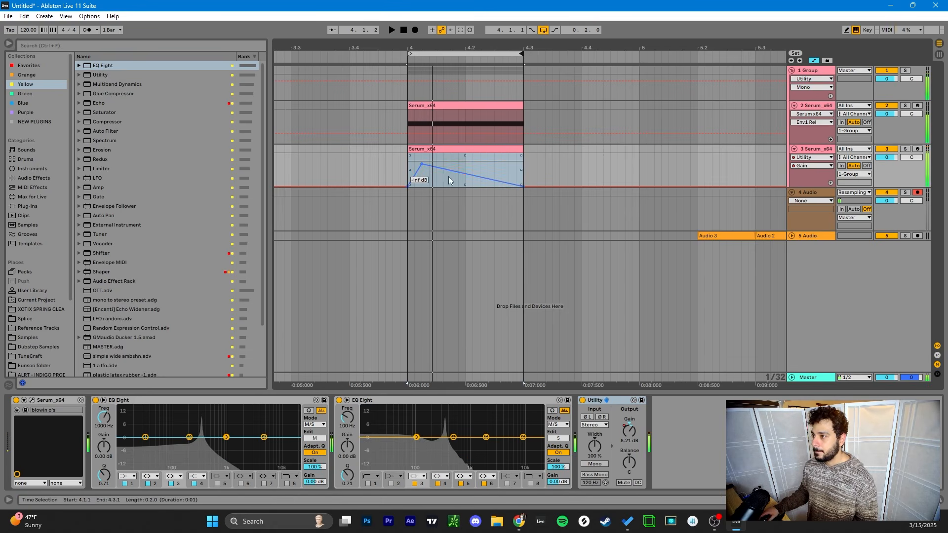
drag(523, 185, 523, 159)
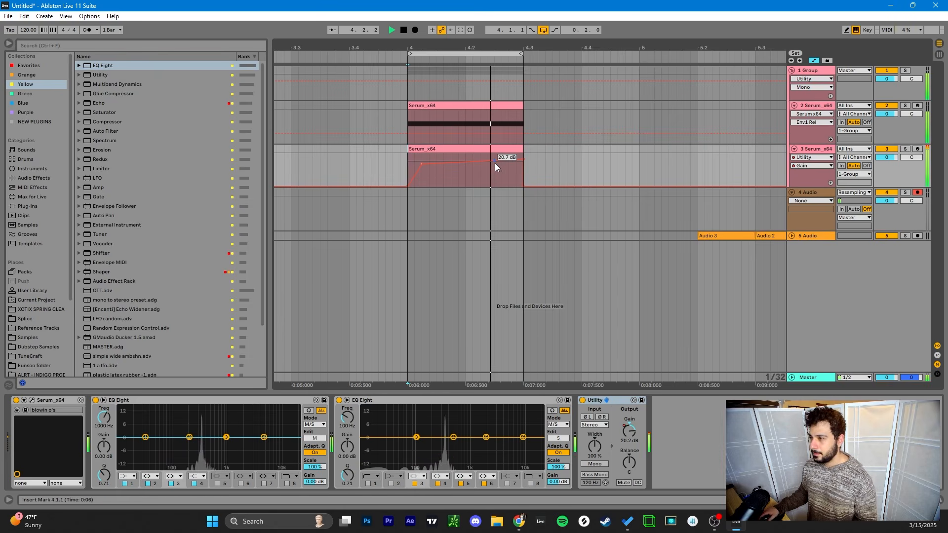
drag(422, 164, 423, 169)
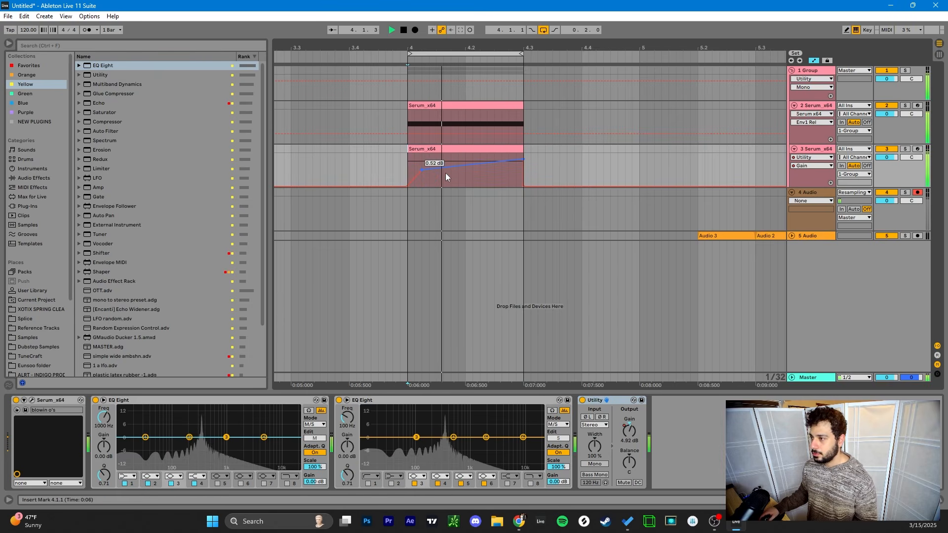
Lower the end point of track 3's Gain automation to about -0.78 dB and play the loop.
key(space)
mouse_move(523, 158)
mouse_down()
mouse_move(488, 165)
mouse_move(523, 170)
mouse_up()
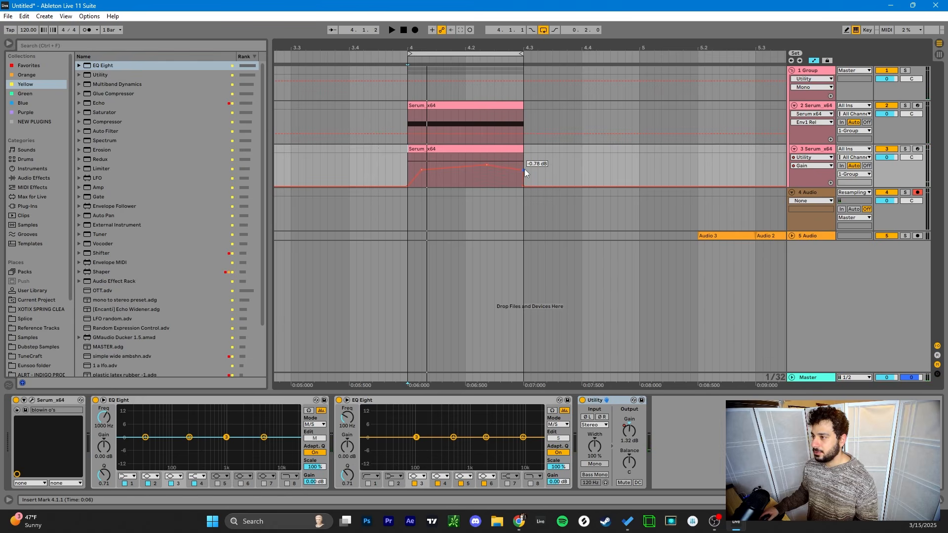
key(space)
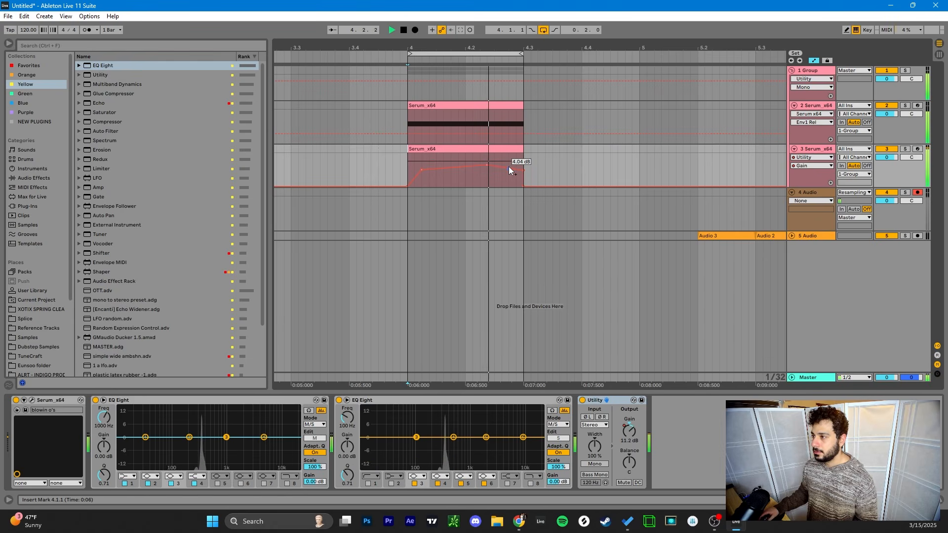
Play the loop to hear the Gain automation on track 3's clip, leaving the clip options unused.
click(463, 151)
key(space)
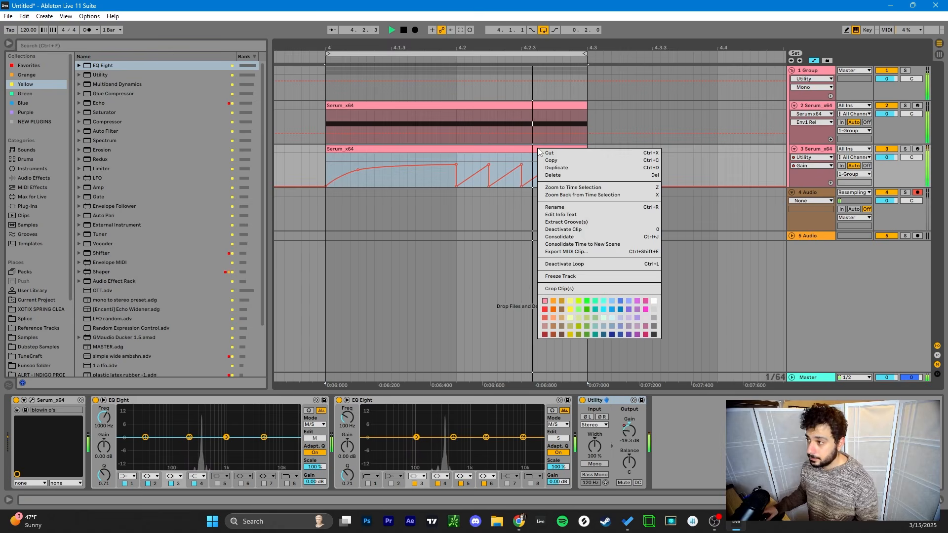
key(Escape)
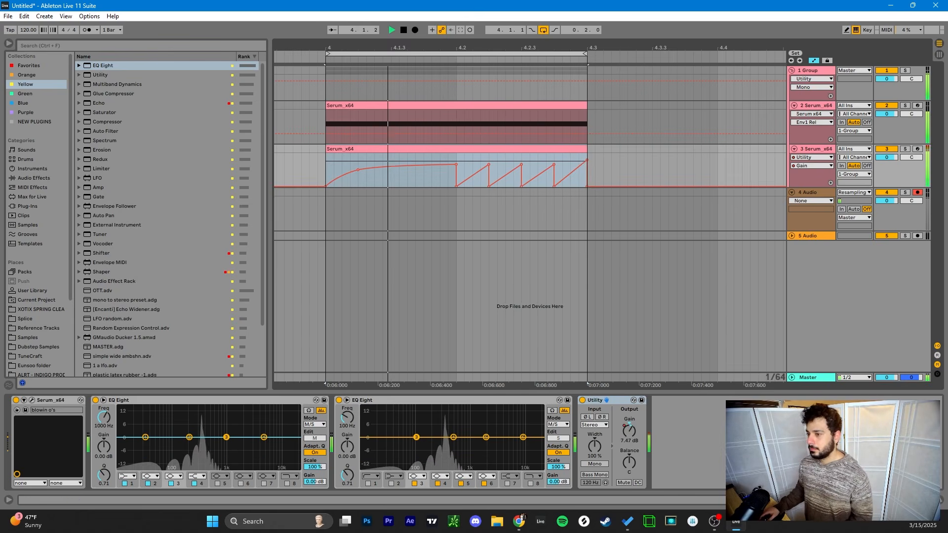
Open Trash 2 on the group, turn the group's Utility off, and play the loop from bar 4.
click(327, 91)
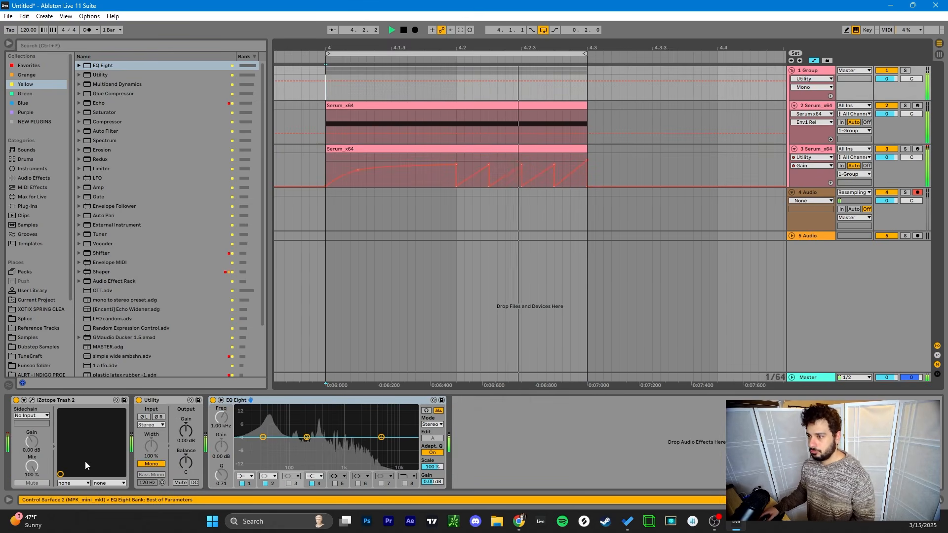
click(32, 400)
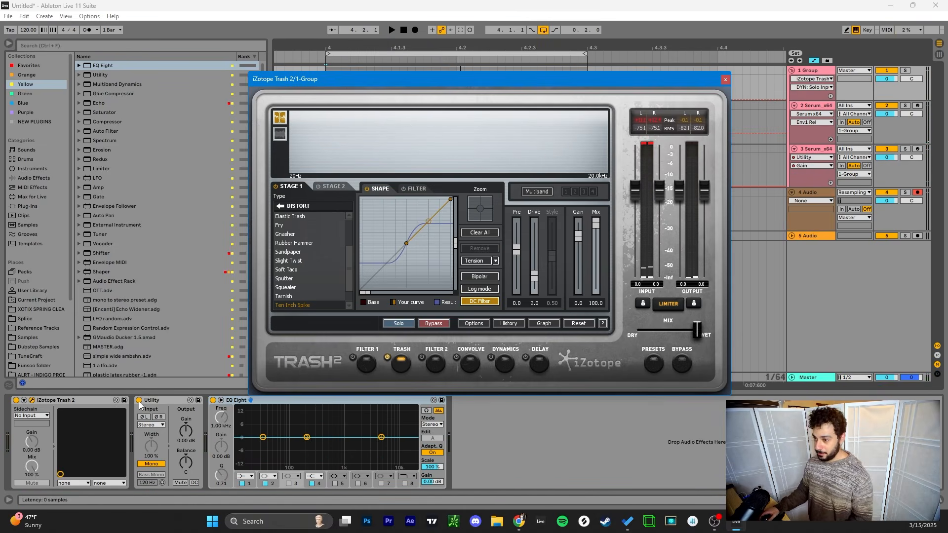
click(139, 400)
key(space)
Audition the Distort types Rubber Hammer, Slight Twist, Tarnish, Squealer and Triangle Clipper in Trash 2's Stage 1.
click(315, 246)
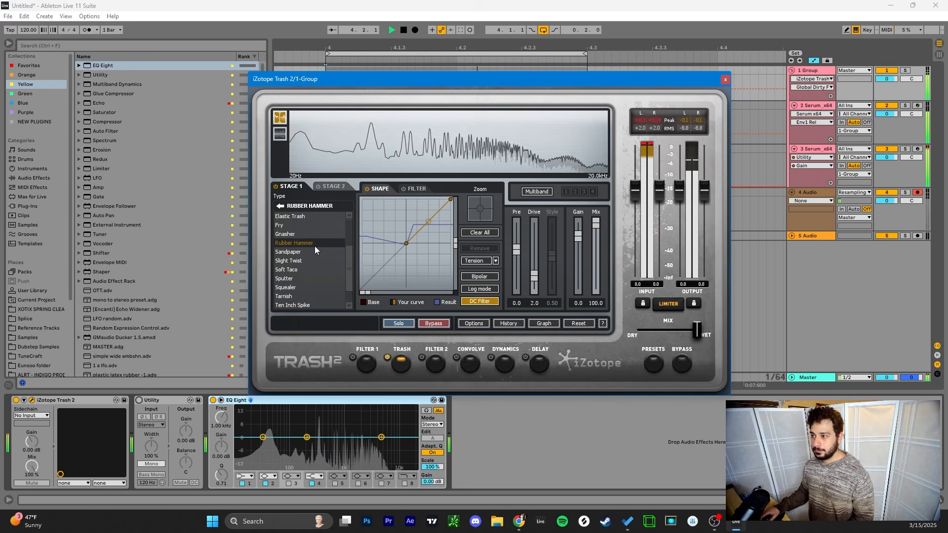
click(310, 261)
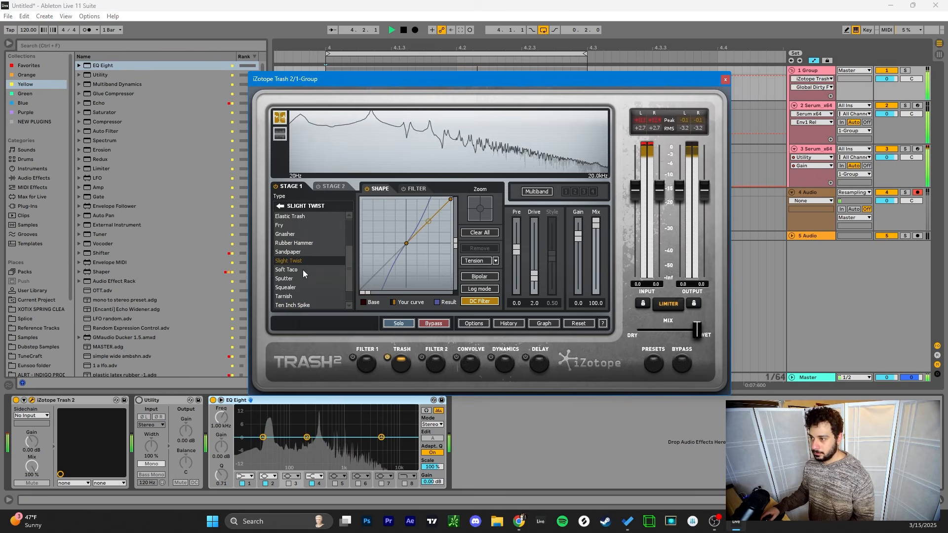
click(303, 295)
click(304, 289)
scroll(302, 292, down, 2)
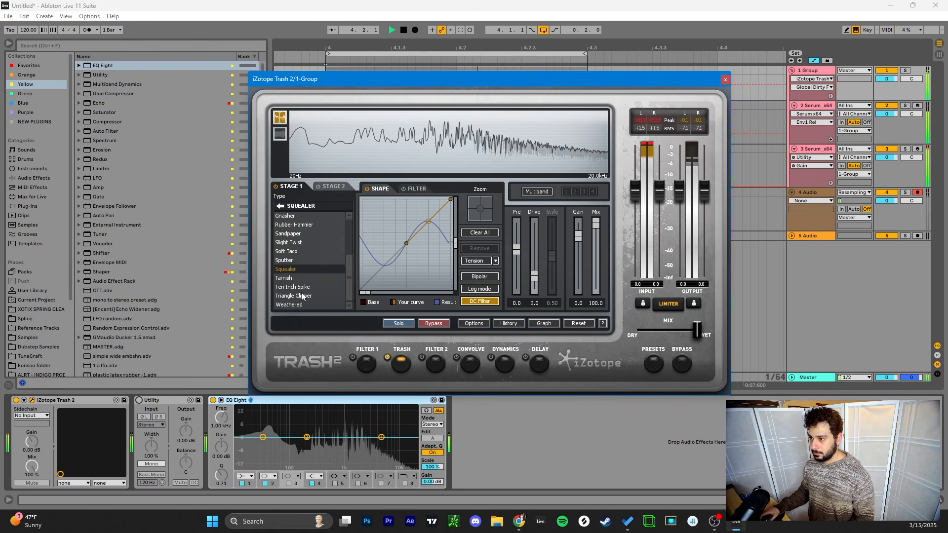
click(301, 295)
Switch Trash 2's Stage 1 to the Drive category and audition Crunchy Grunge and Double Stages.
click(281, 205)
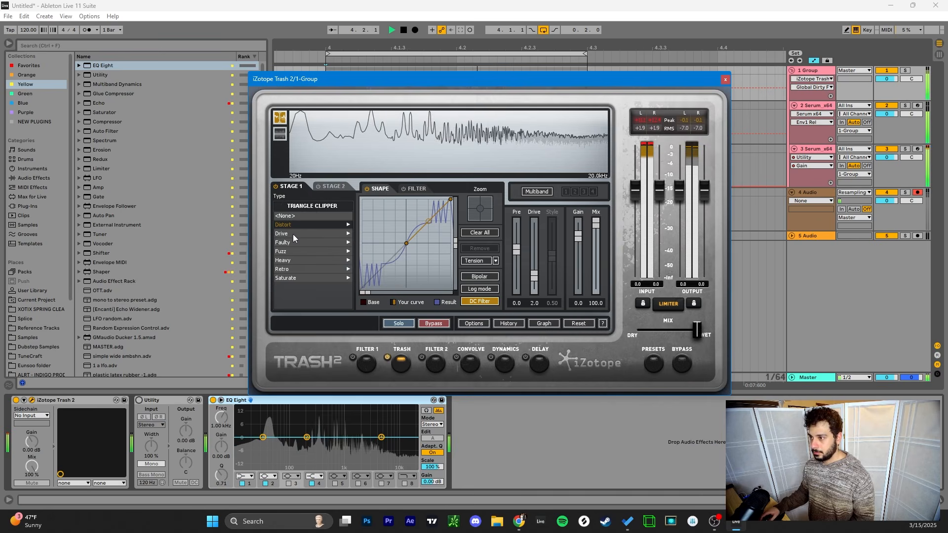
click(294, 235)
click(298, 250)
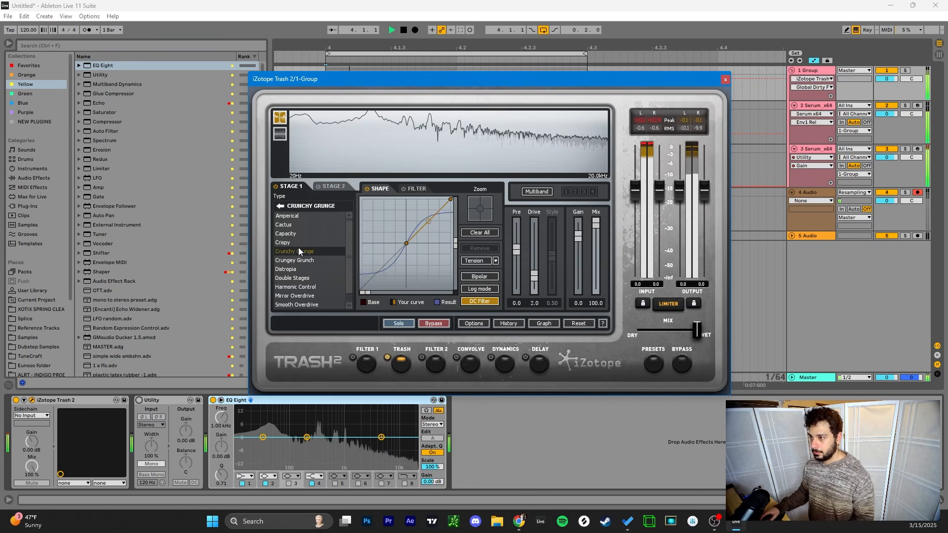
click(297, 287)
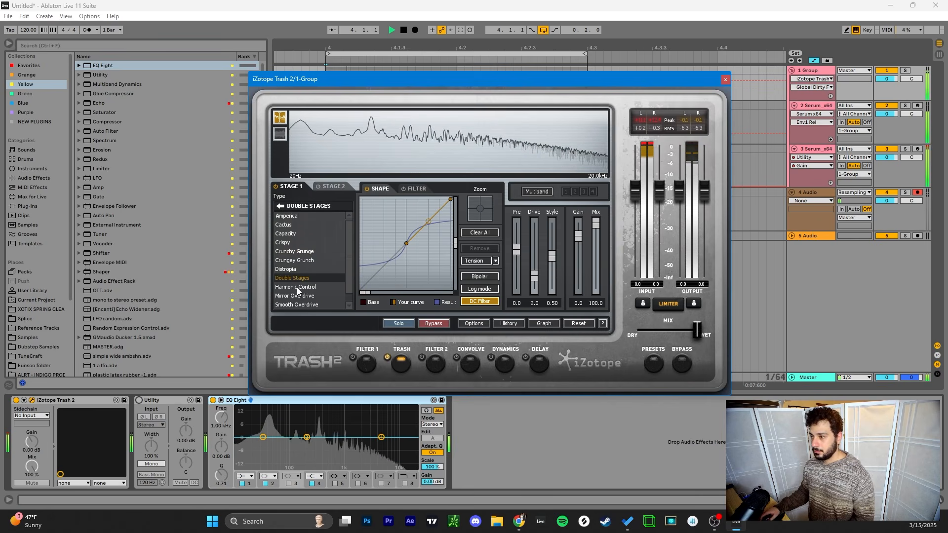
Close Trash 2, stop playback, and open the StereoToolV3 meter on the Master track.
click(724, 79)
click(457, 127)
key(space)
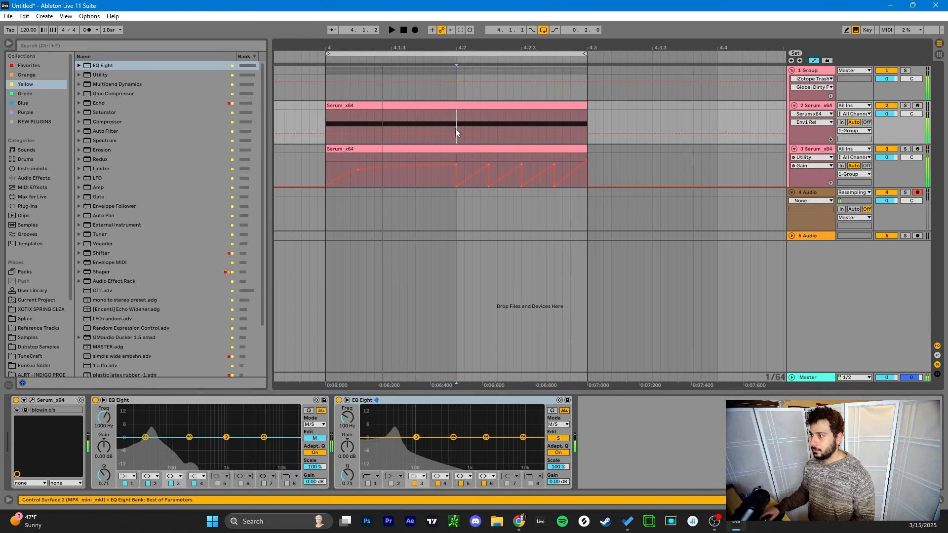
click(375, 379)
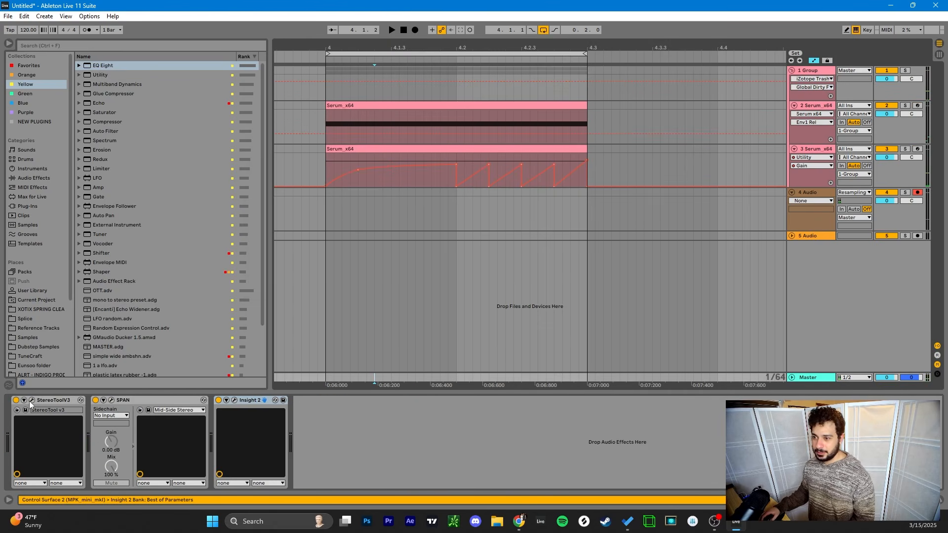
click(32, 401)
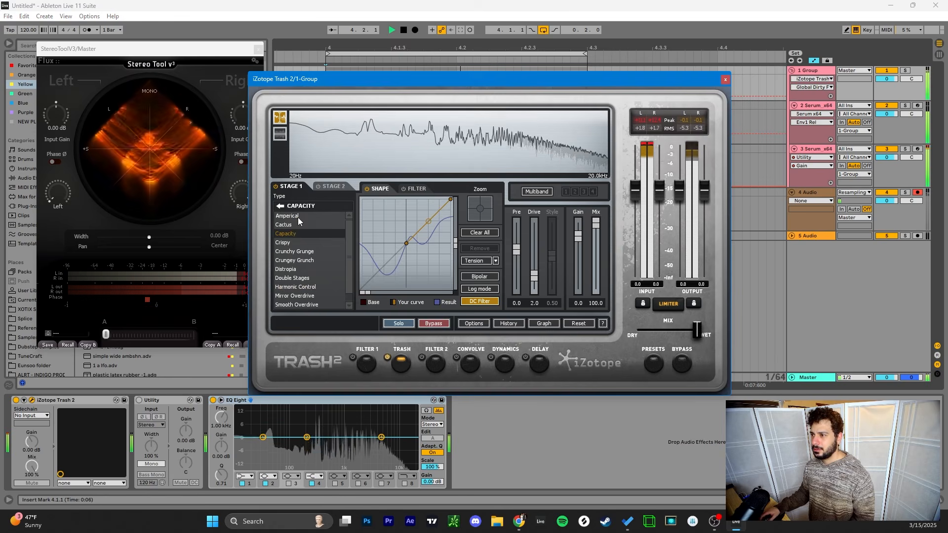
Set Trash 2's Stage 1 distortion to Amperical and lower the Master volume to -inf.
click(298, 216)
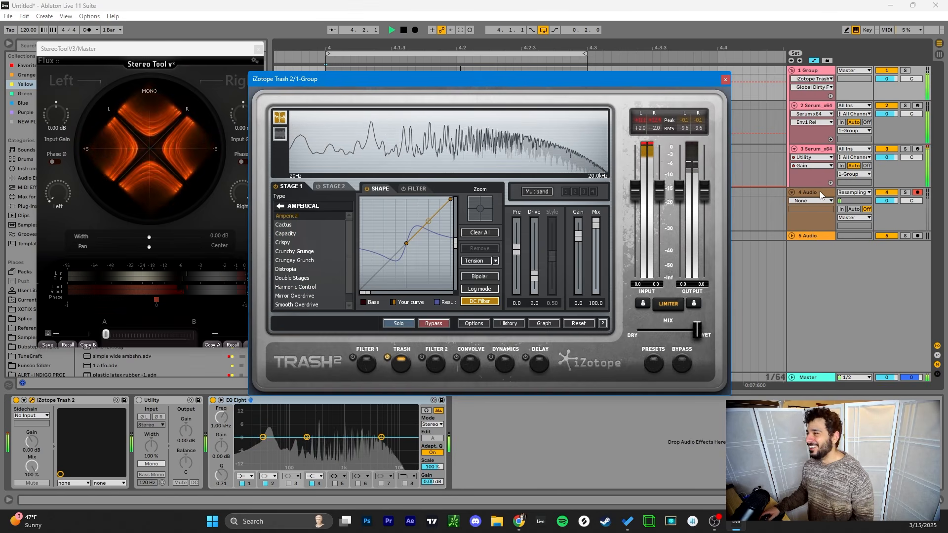
drag(887, 377, 887, 459)
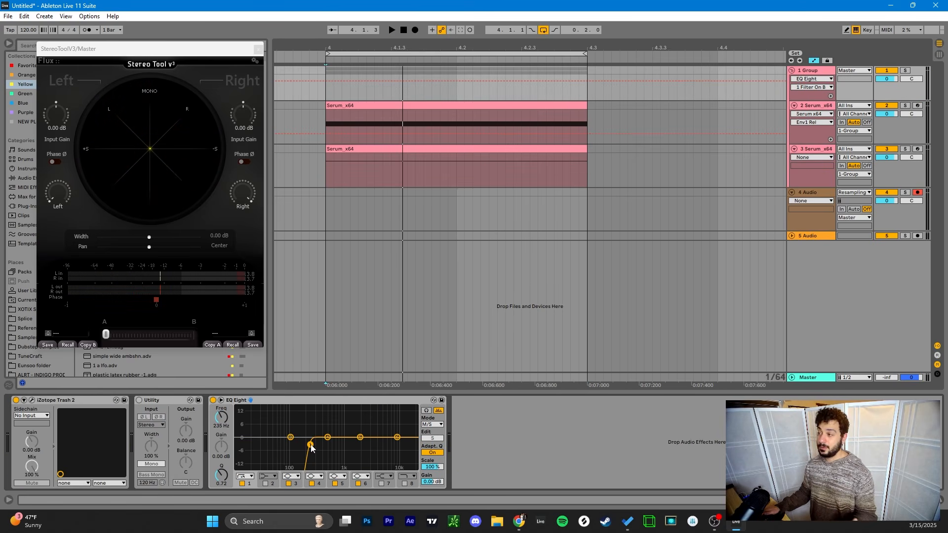
Move the side low cut in the group's EQ Eight down to 10 Hz, turn band 1 off, and play the loop.
drag(311, 447, 239, 446)
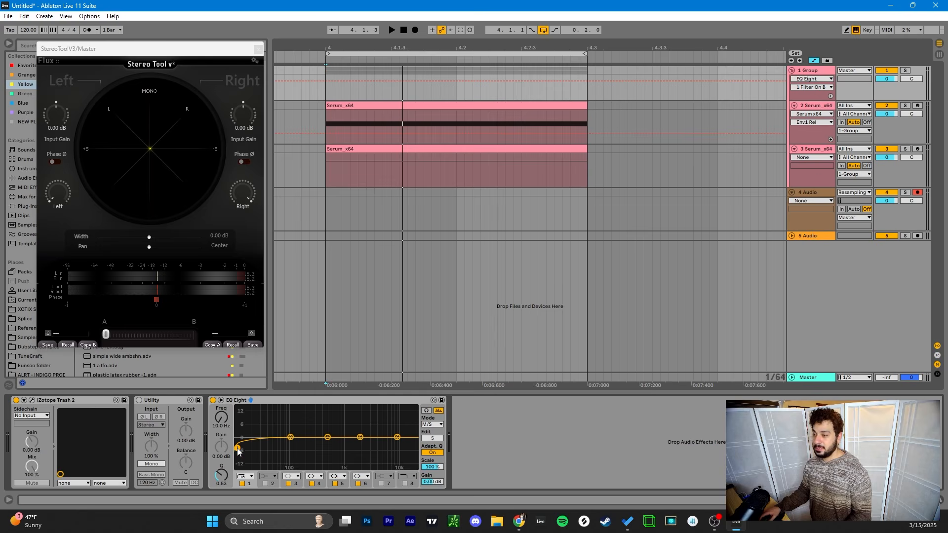
click(242, 483)
key(space)
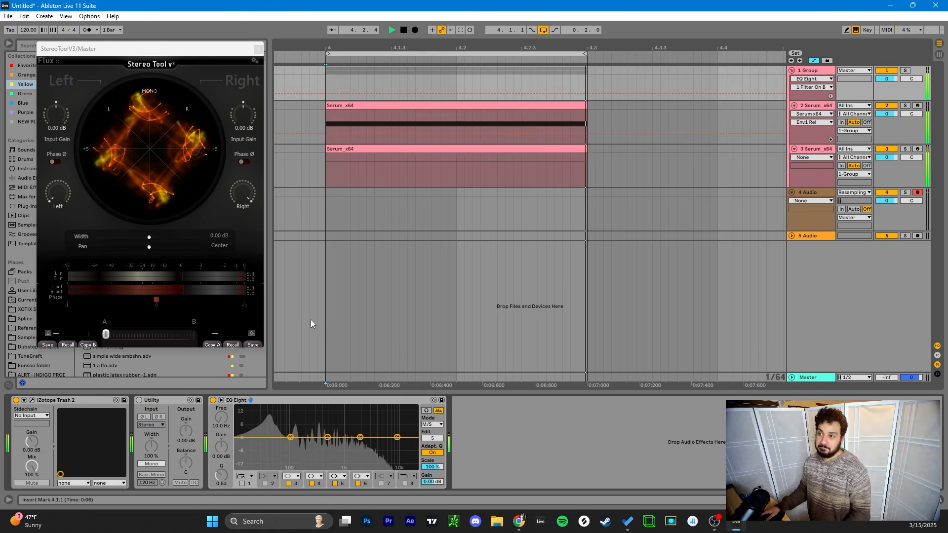
key(space)
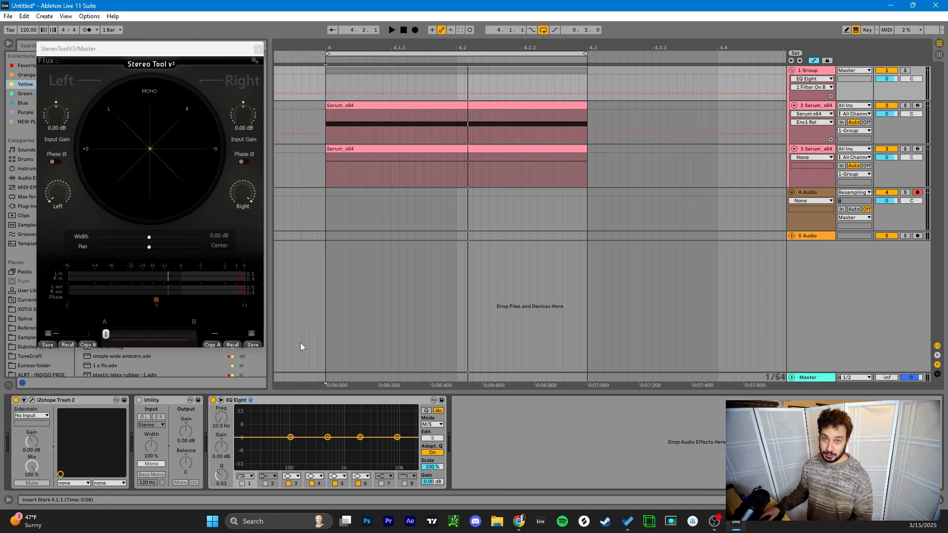
Turn band 1 of the group's side EQ on, raise its low cut to about 102 Hz, and play from bar 4.
click(326, 74)
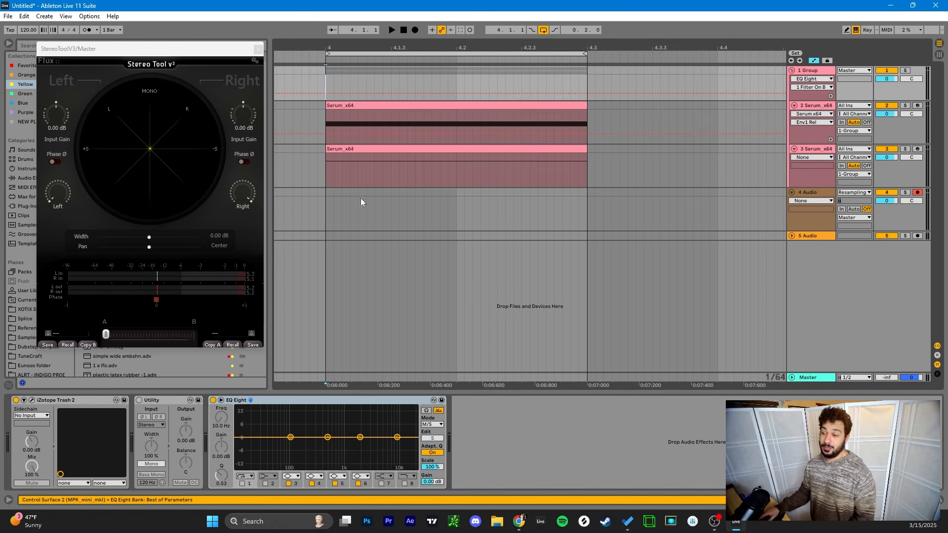
click(242, 483)
click(222, 420)
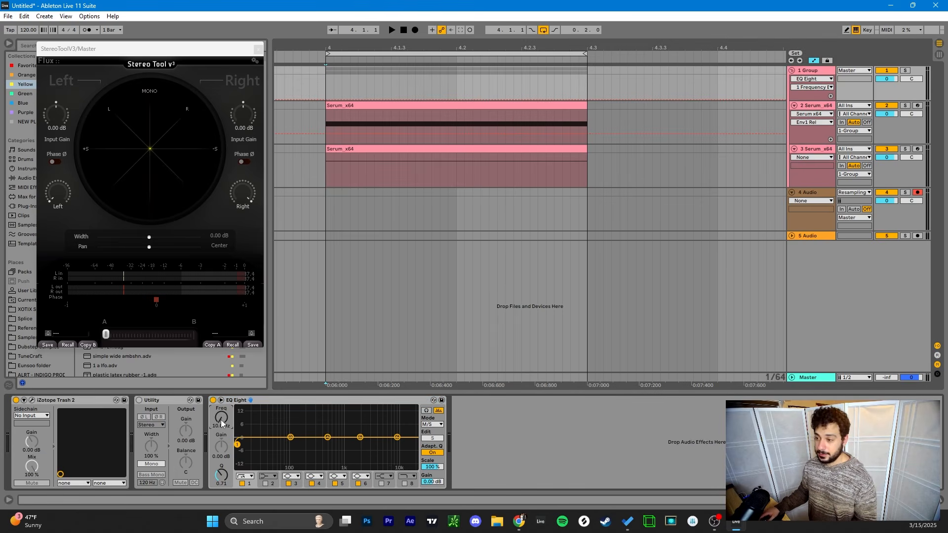
drag(221, 423, 222, 396)
key(space)
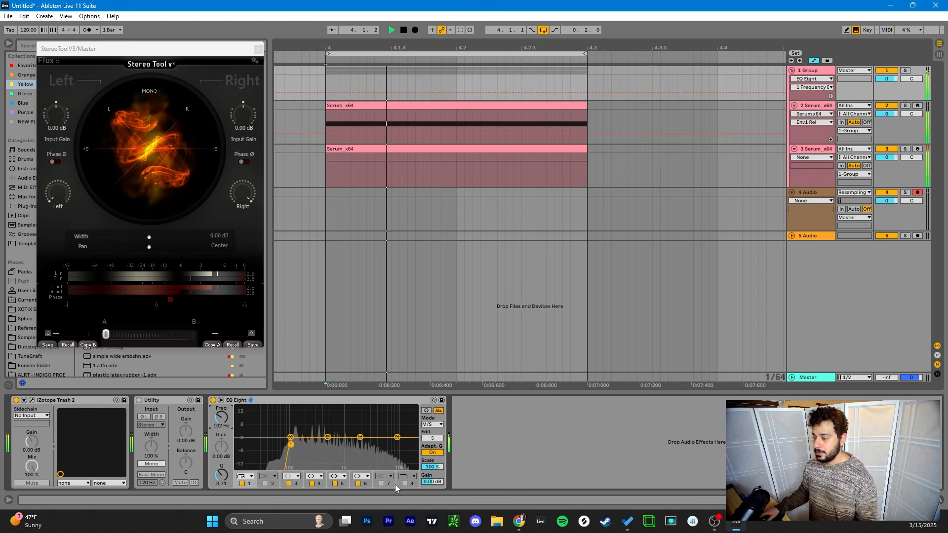
key(space)
Lower band 3 of the group's side EQ to about -7.07 dB at 95.8 Hz and play the loop.
drag(290, 438, 289, 451)
key(space)
key(space)
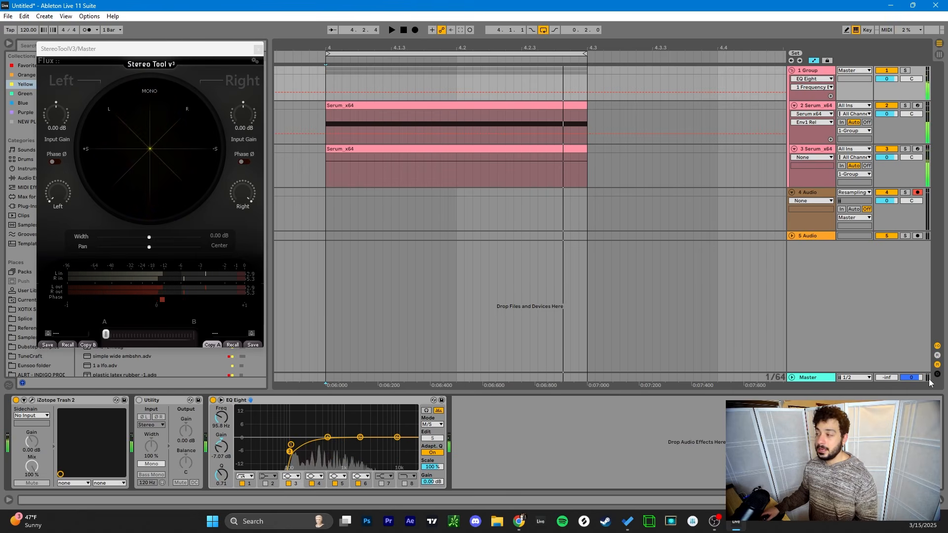
Bypass and re-enable the group's EQ Eight around playback to compare the stereo image in Stereo Tool.
click(212, 400)
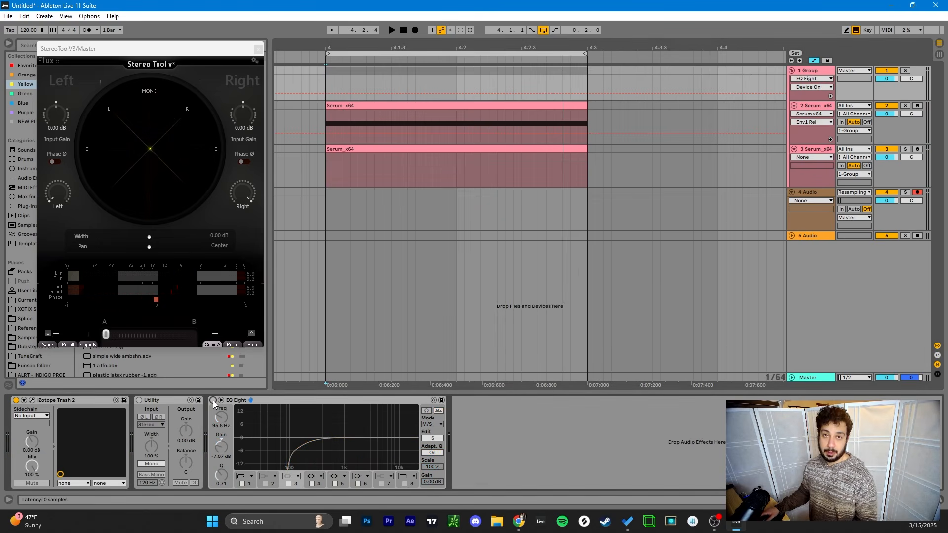
key(space)
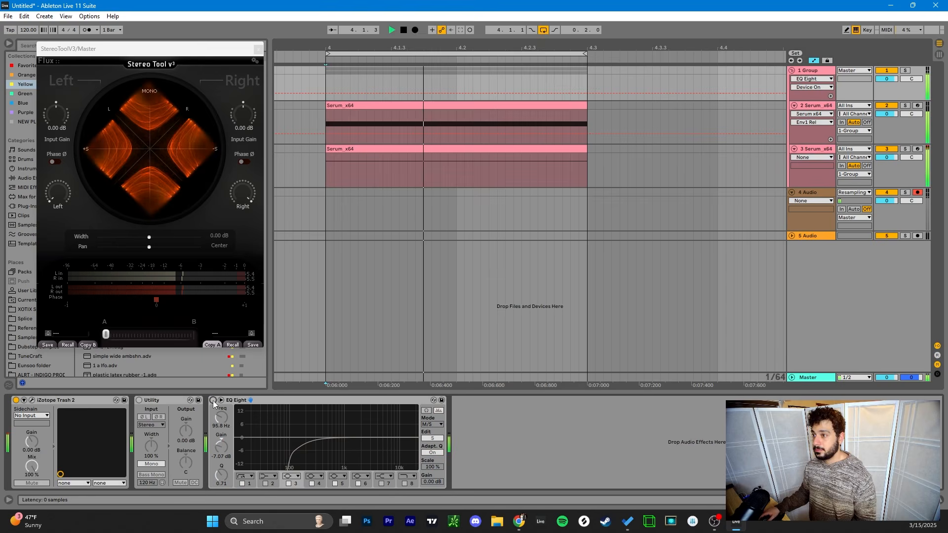
click(213, 400)
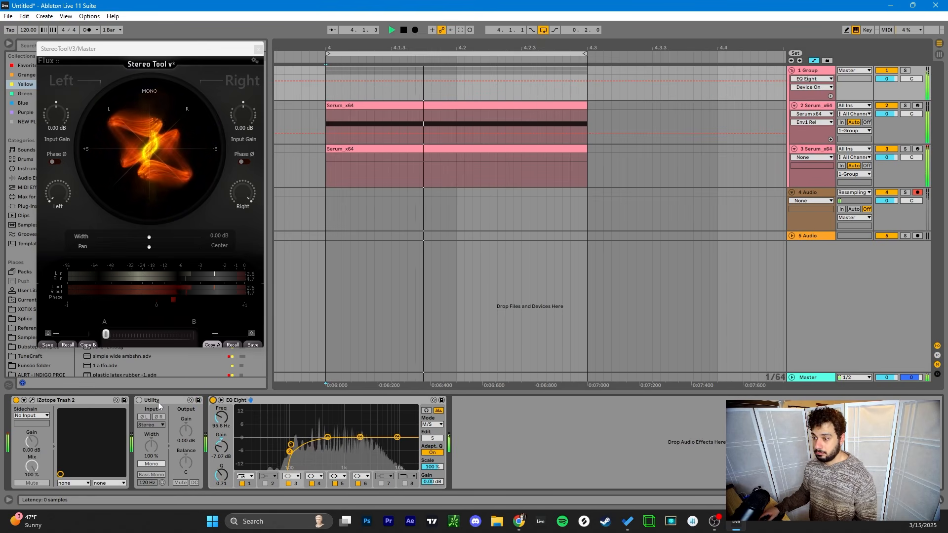
Move the group's mono Utility after EQ Eight, then toggle both devices during playback to compare the mono and stereo sound.
drag(158, 401, 603, 457)
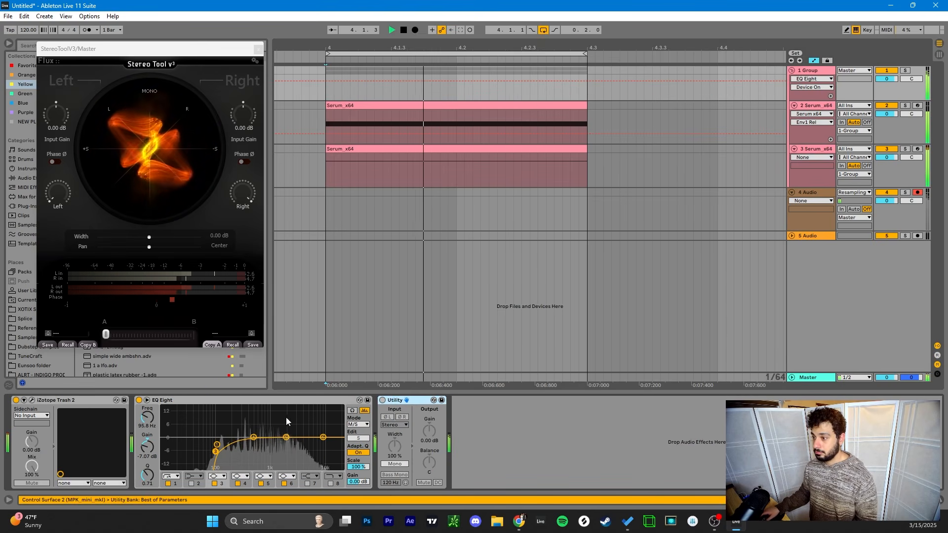
click(383, 401)
click(139, 401)
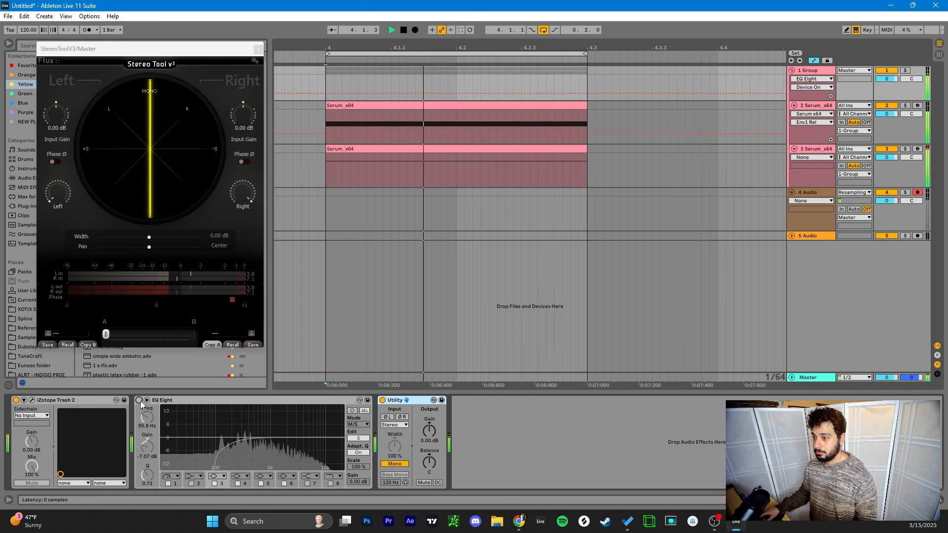
click(140, 400)
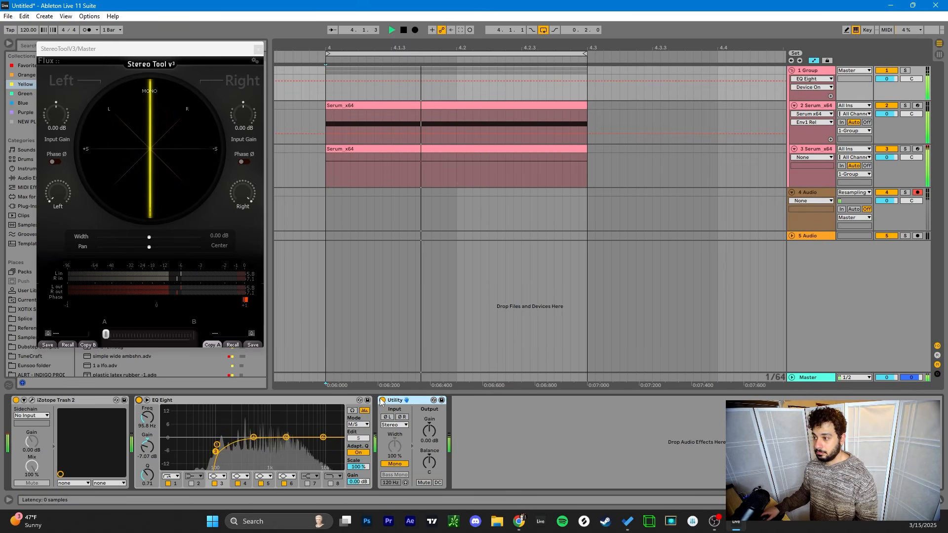
click(383, 401)
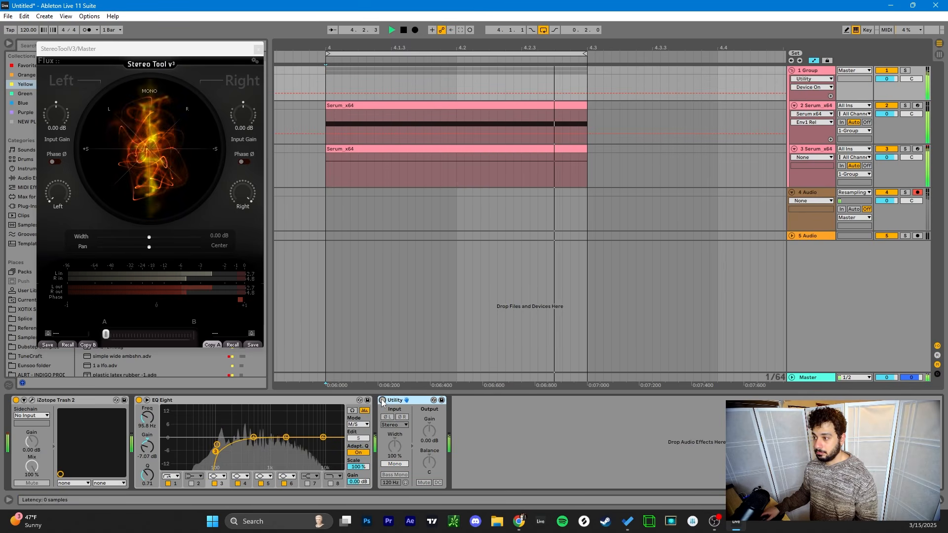
Place the insert marker at 4.1.3 in track 3's clip to show its devices, and stop playback.
click(394, 170)
key(space)
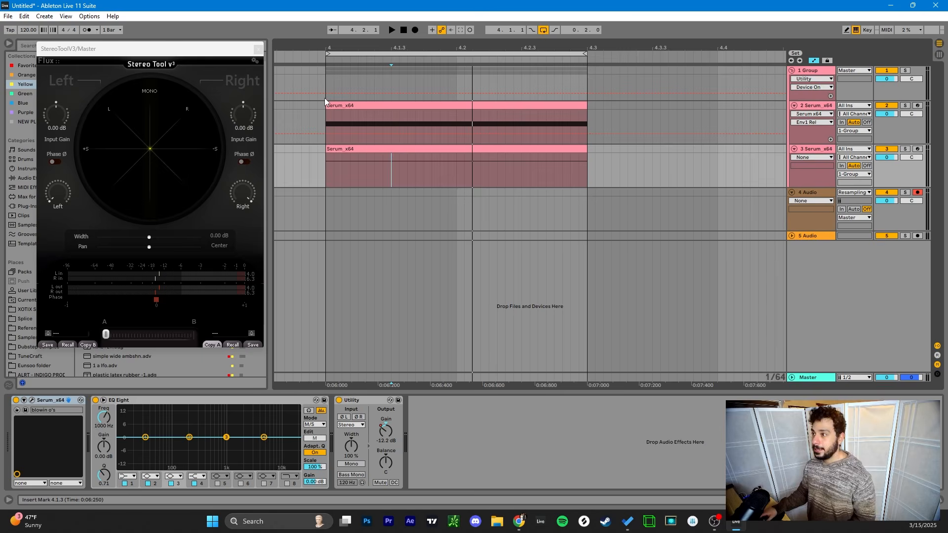
Switch to YouTube Studio in Chrome and open the comments of the "Blastoise Bass Serum Tutorial" video.
click(325, 69)
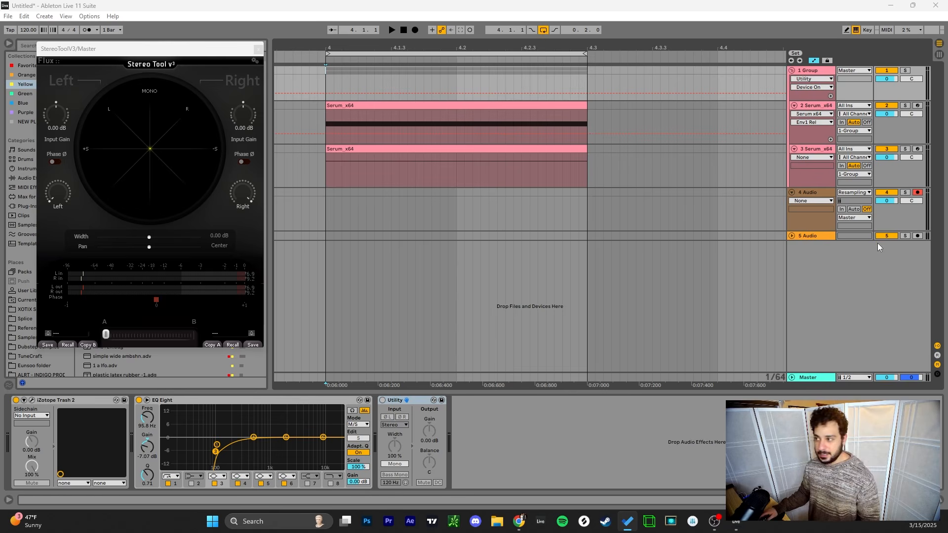
click(525, 527)
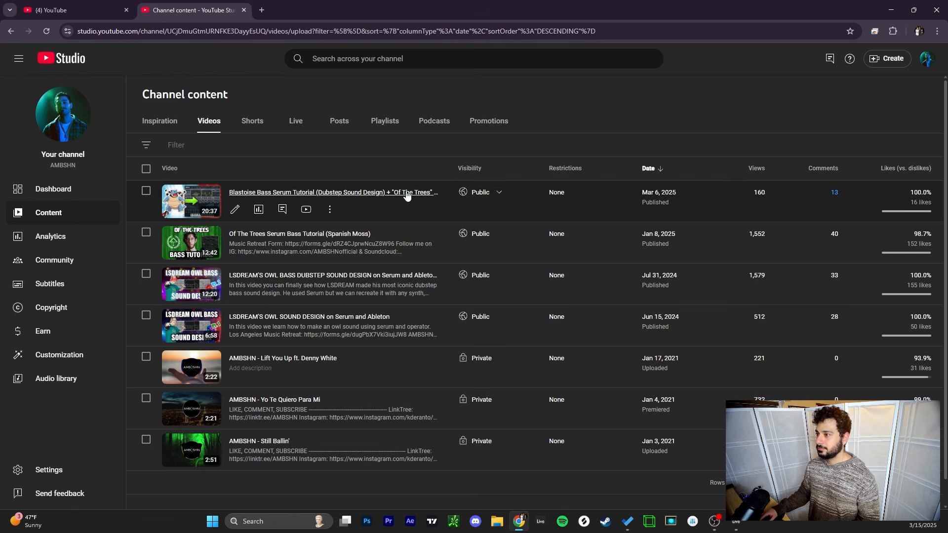
click(406, 190)
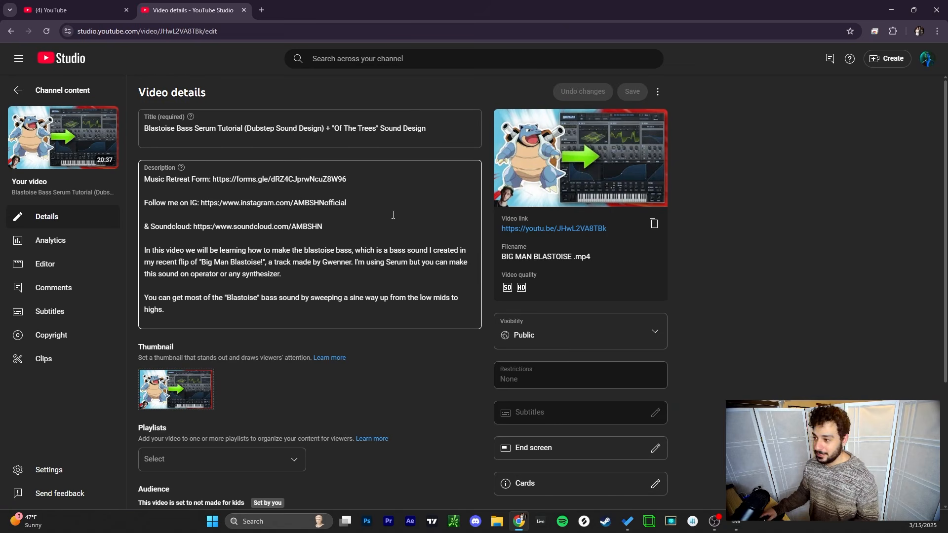
click(74, 296)
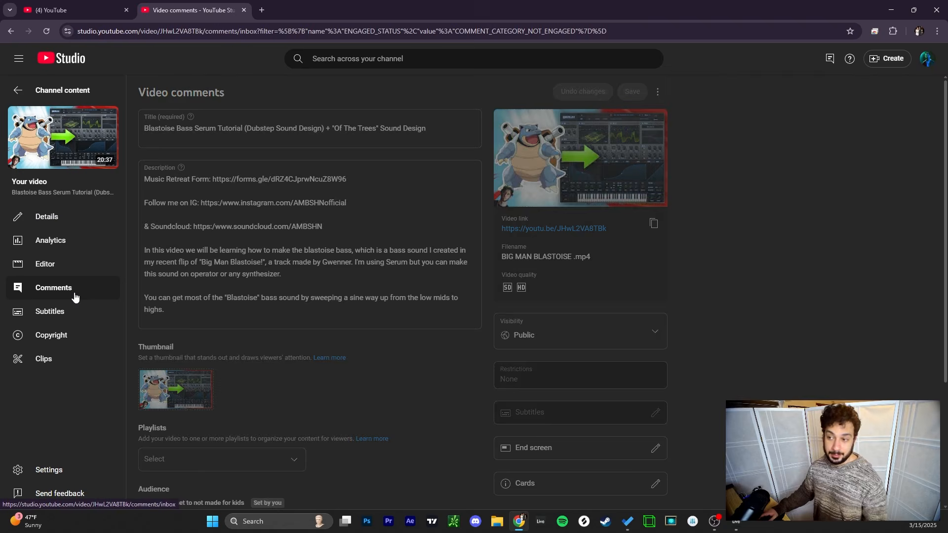
Read the comment asking about the basses in "BLAAP - mushrooms" at 2:40, then pause MUSHROOMS in Spotify after listening to that part.
scroll(235, 273, down, 3)
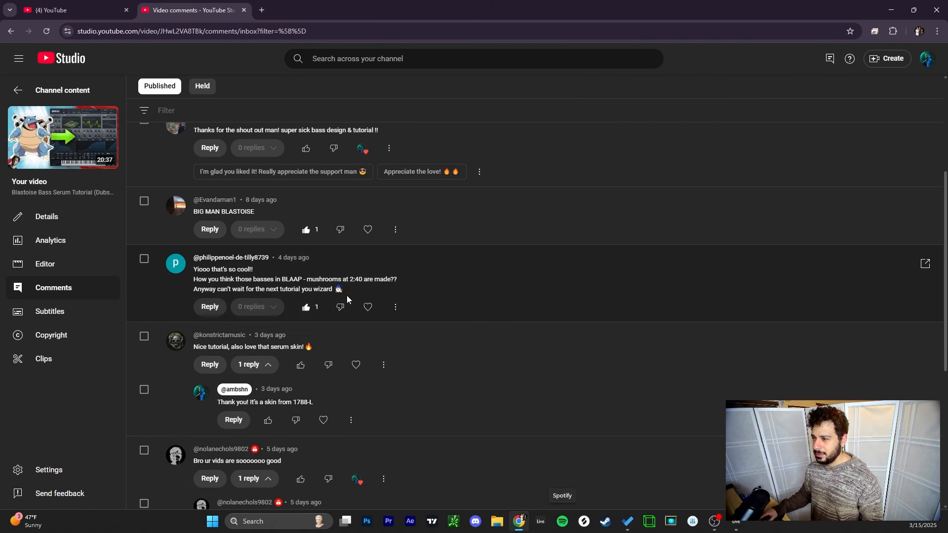
drag(282, 279, 344, 280)
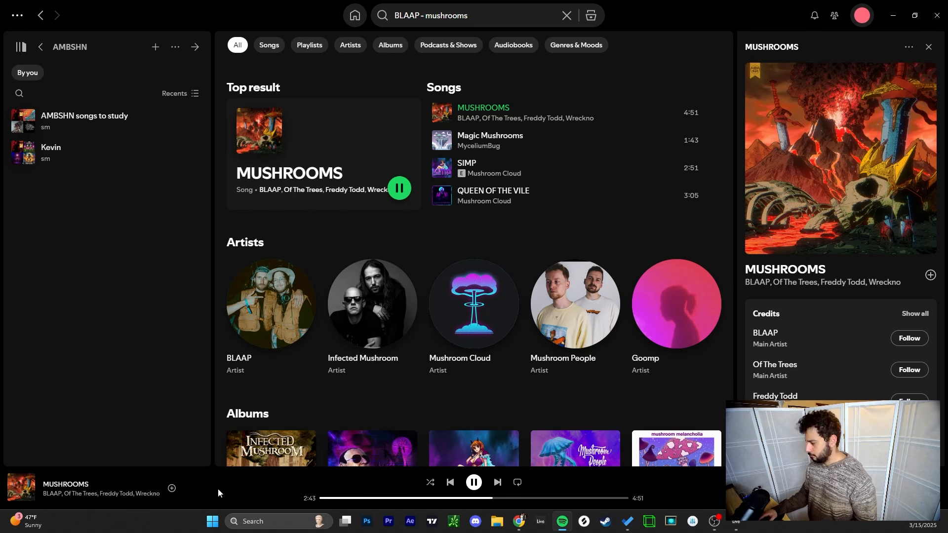
click(477, 484)
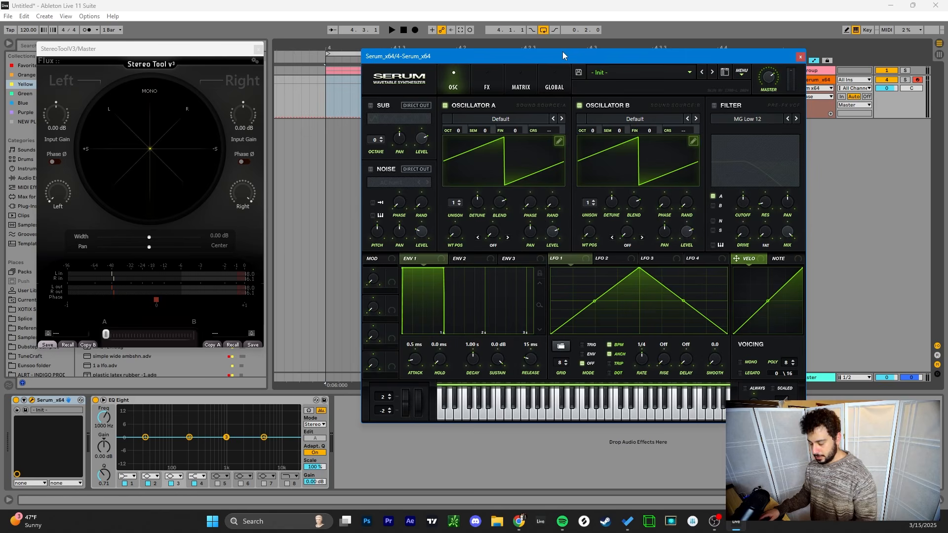
Assign LFO 1 to oscillator B's phase in track 4's two-saw Serum patch and audition the clip.
key(f)
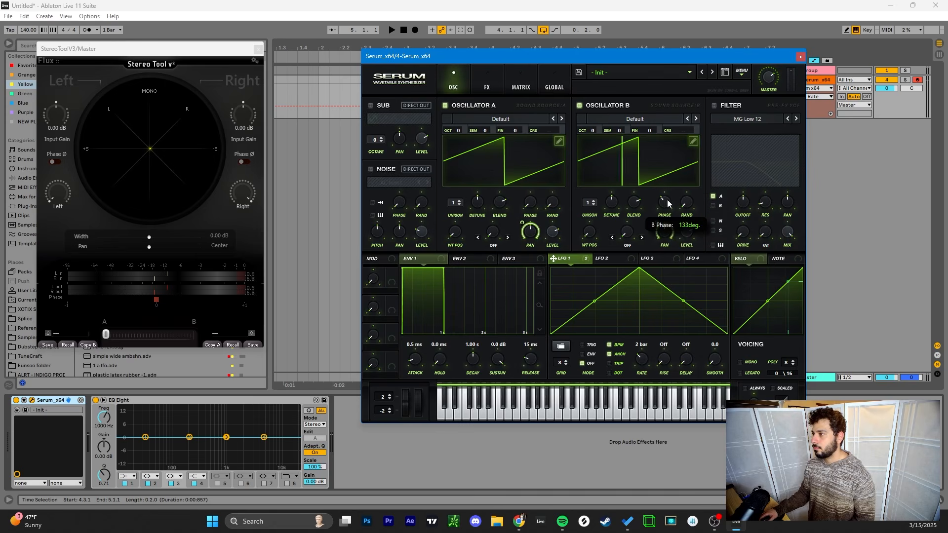
key(space)
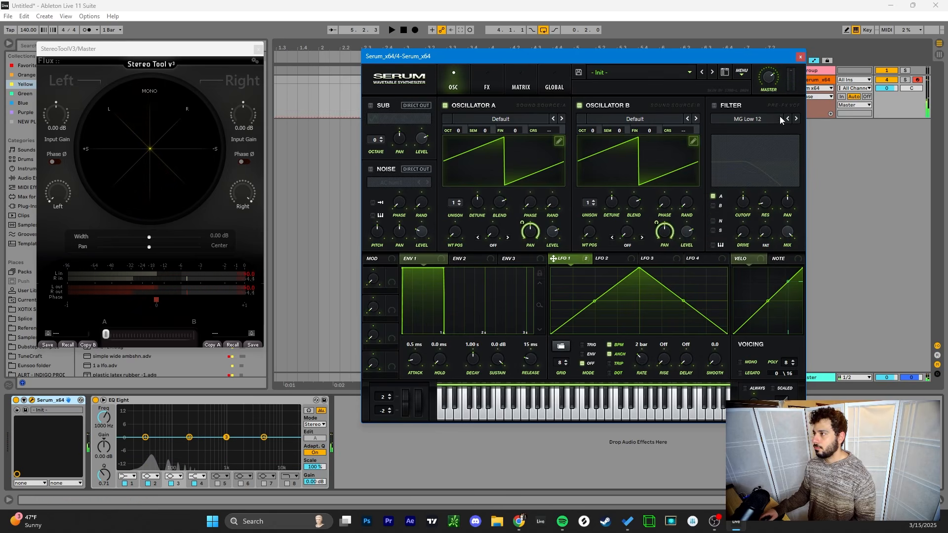
drag(568, 258, 656, 247)
key(space)
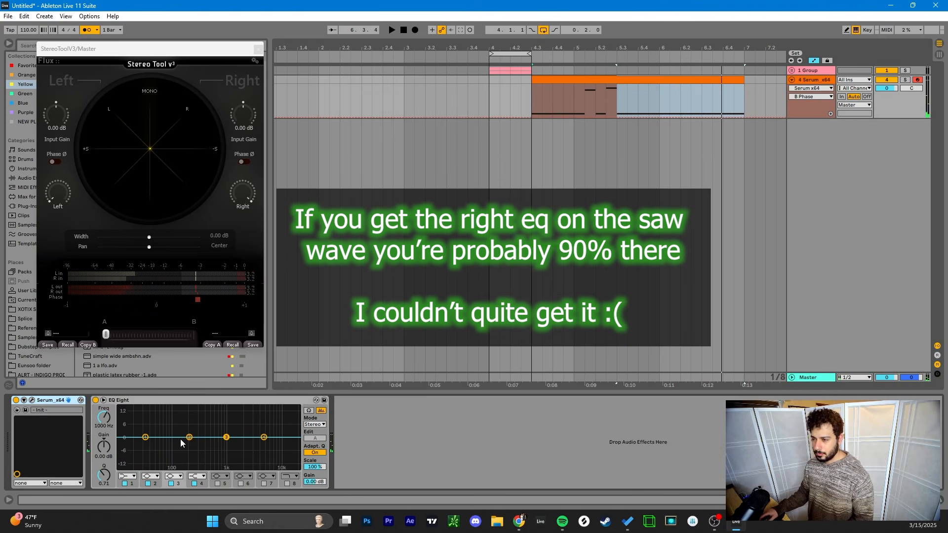
Pull band 2 of track 4's EQ Eight down around 206 Hz while the clip plays.
key(space)
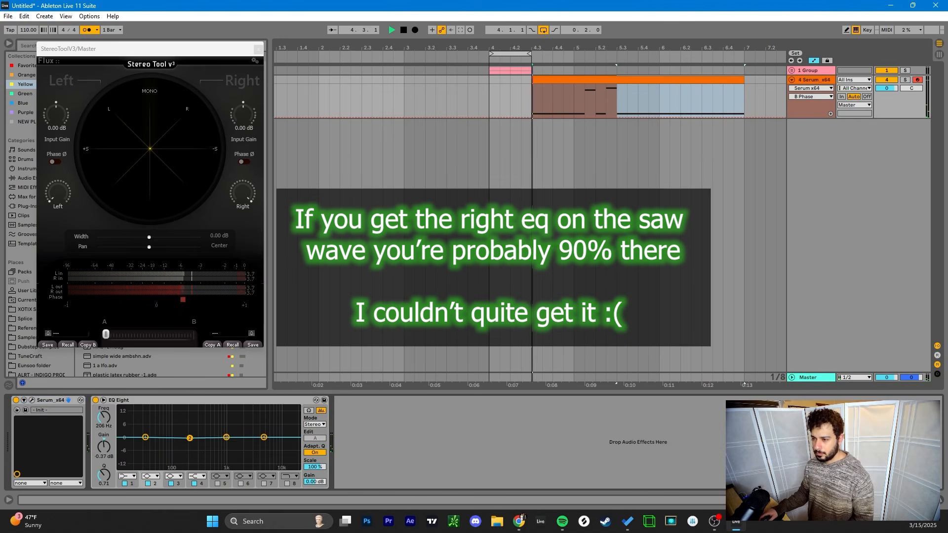
mouse_move(189, 438)
mouse_down()
mouse_move(189, 467)
mouse_move(189, 443)
mouse_up()
key(space)
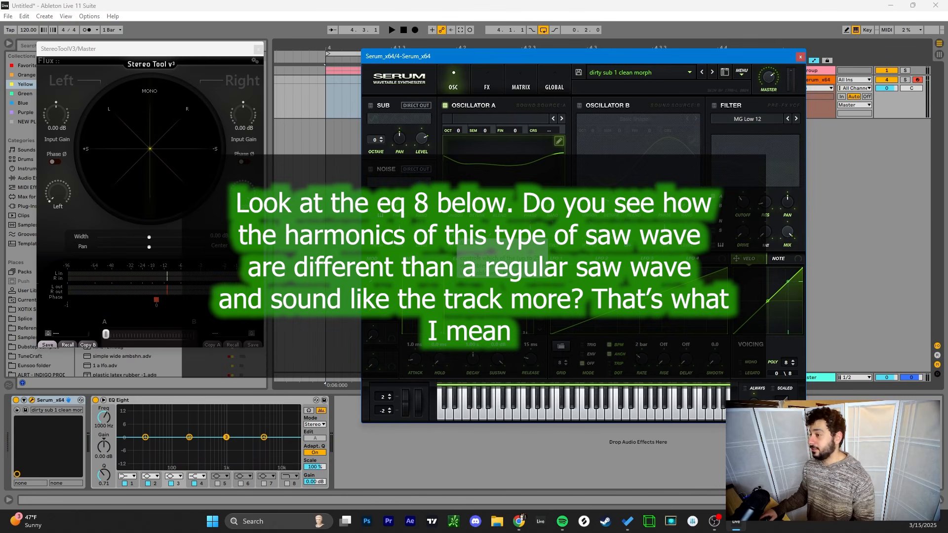
Raise oscillator A's wavetable position in the "dirty sub 1 clean morph" Serum preset.
drag(452, 232, 453, 141)
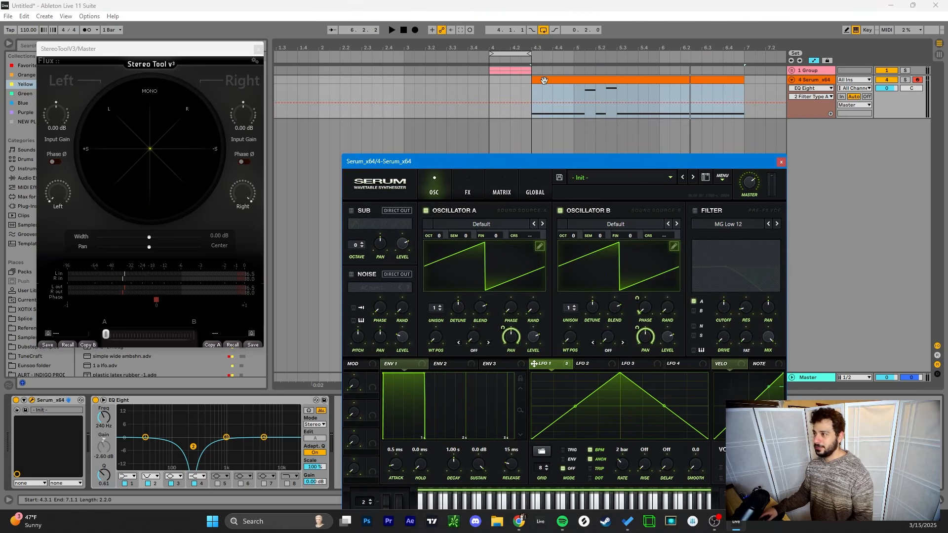
Play track 4's Serum clip from 4.3.1, open its notes for editing, and stop playback.
click(539, 112)
key(space)
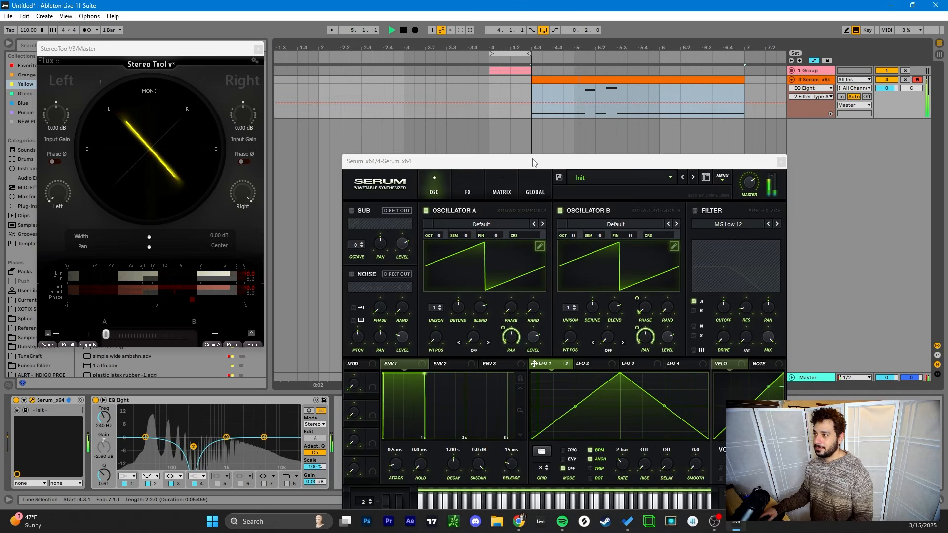
double_click(588, 79)
key(space)
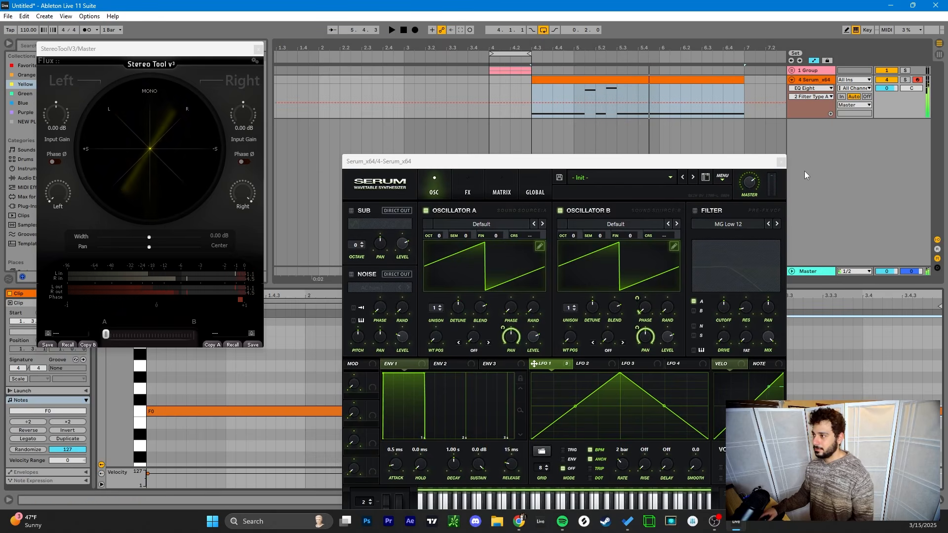
Clear the Serum window away and examine the clip's notes, selecting the second high note and the long final F0 note.
click(781, 161)
drag(119, 412, 109, 435)
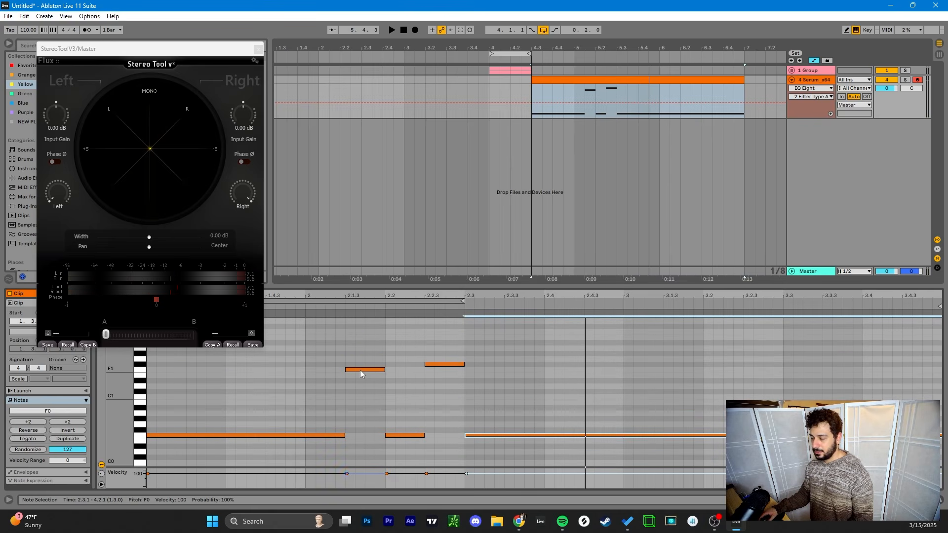
click(434, 364)
click(491, 435)
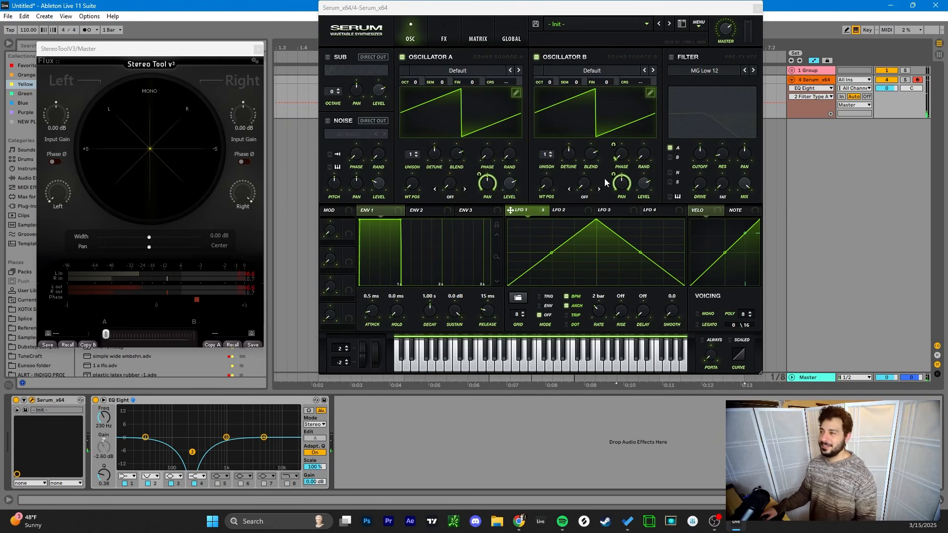
click(757, 9)
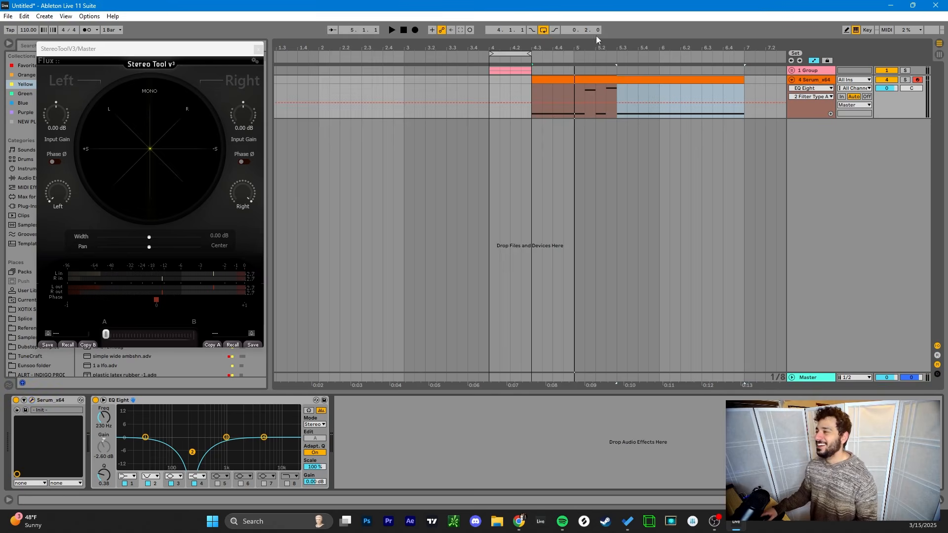